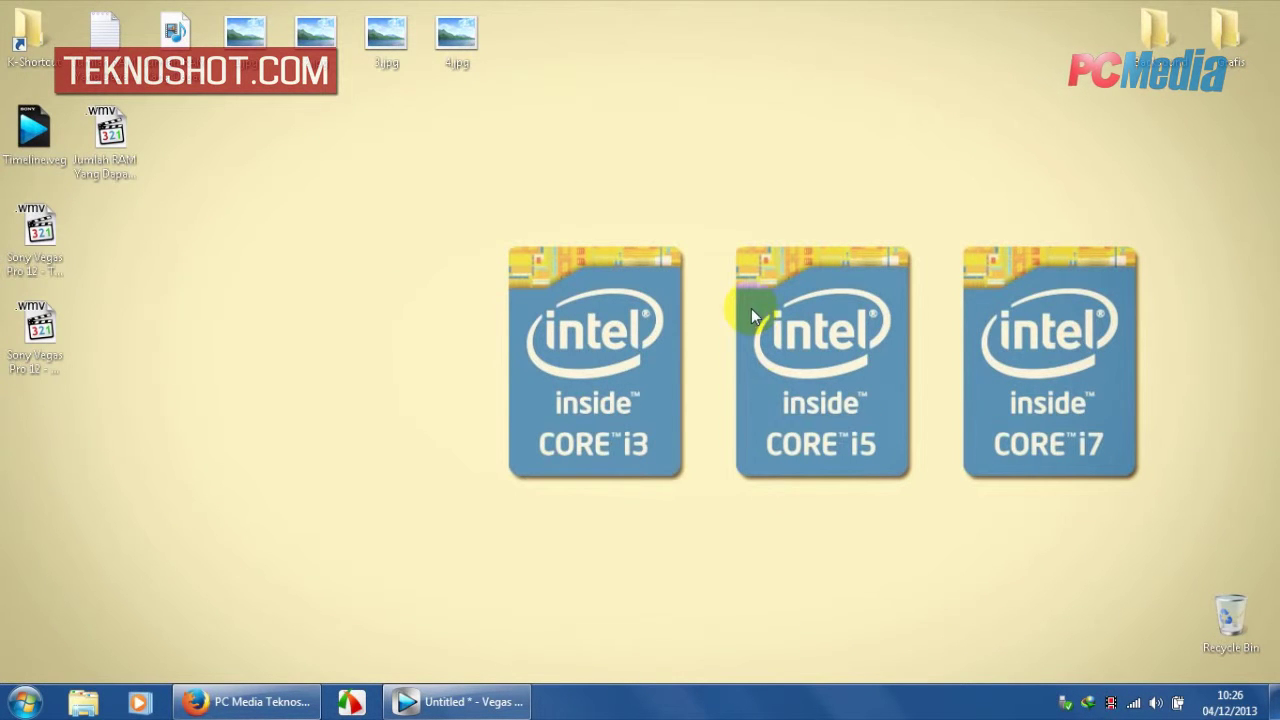
Switch to Vegas Pro and show the finished side-by-side example around 00:00:49,21 on the timeline
left_click(457, 701)
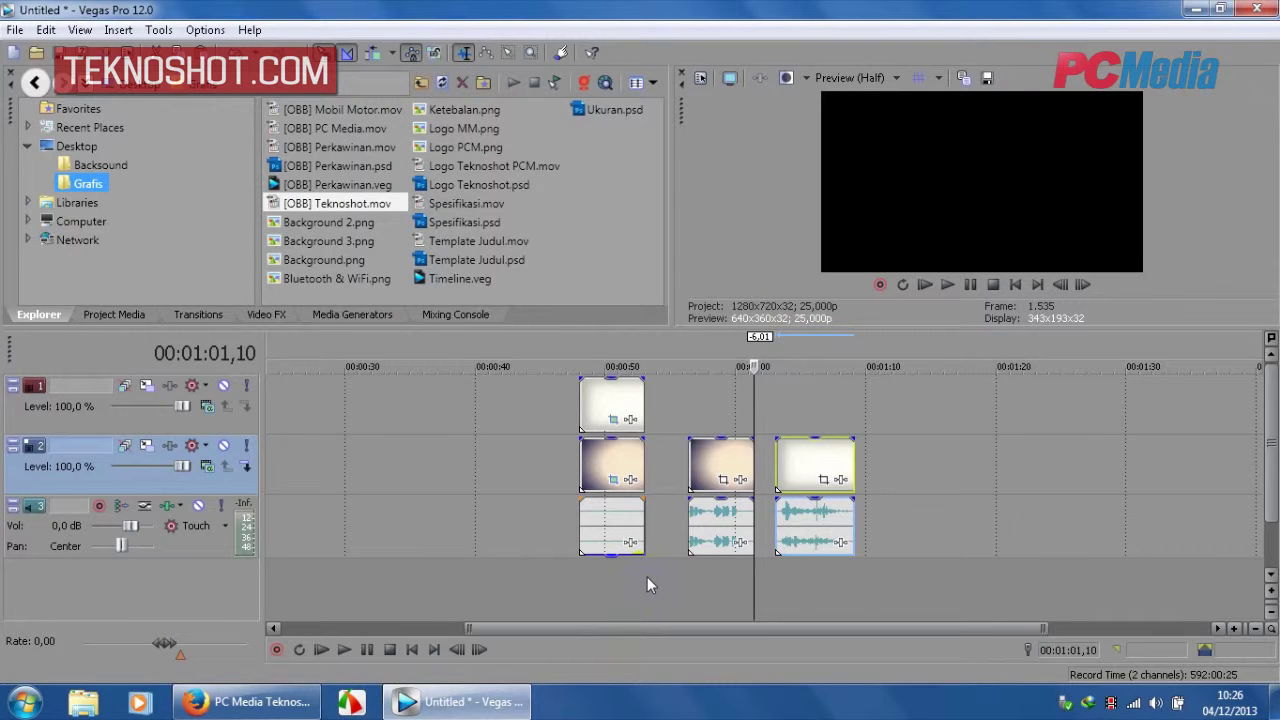
left_click(608, 466)
left_click(603, 462)
key("Up")
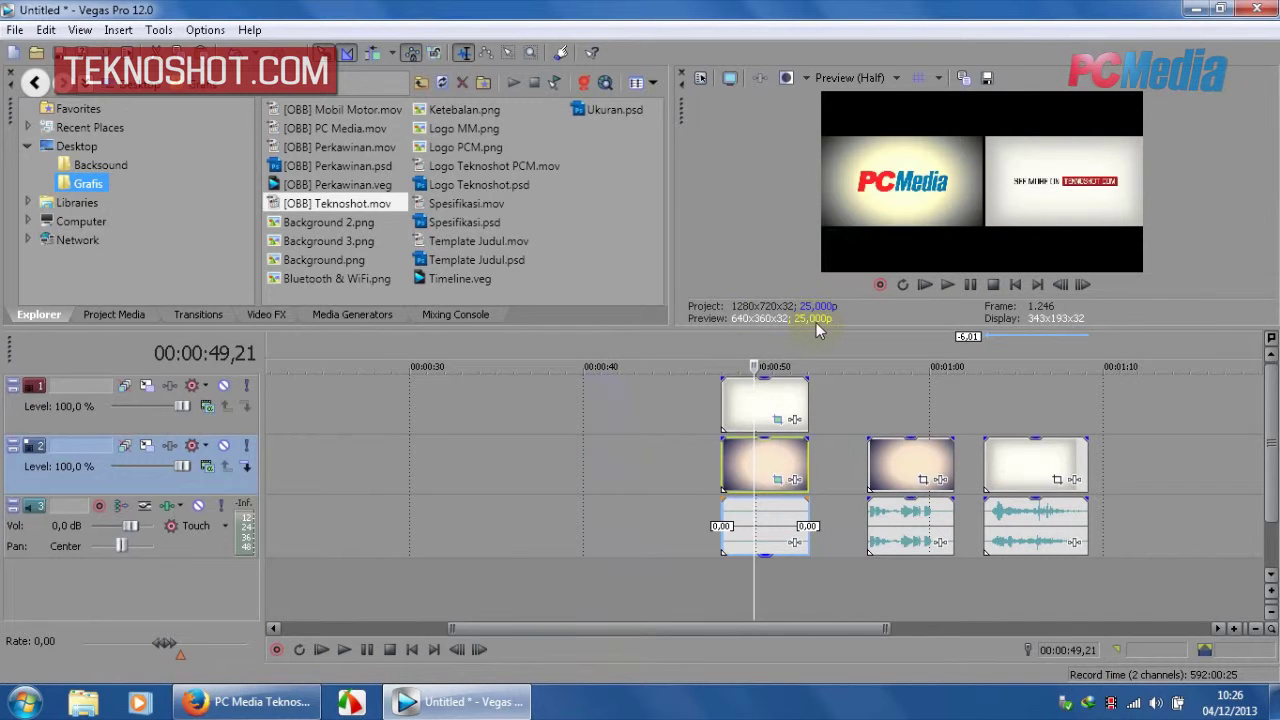
Enlarge the video preview to examine the finished side-by-side layout of both clips, and shrink it again to reveal all tracks
left_click_drag(815, 328, 832, 449)
left_click(829, 386)
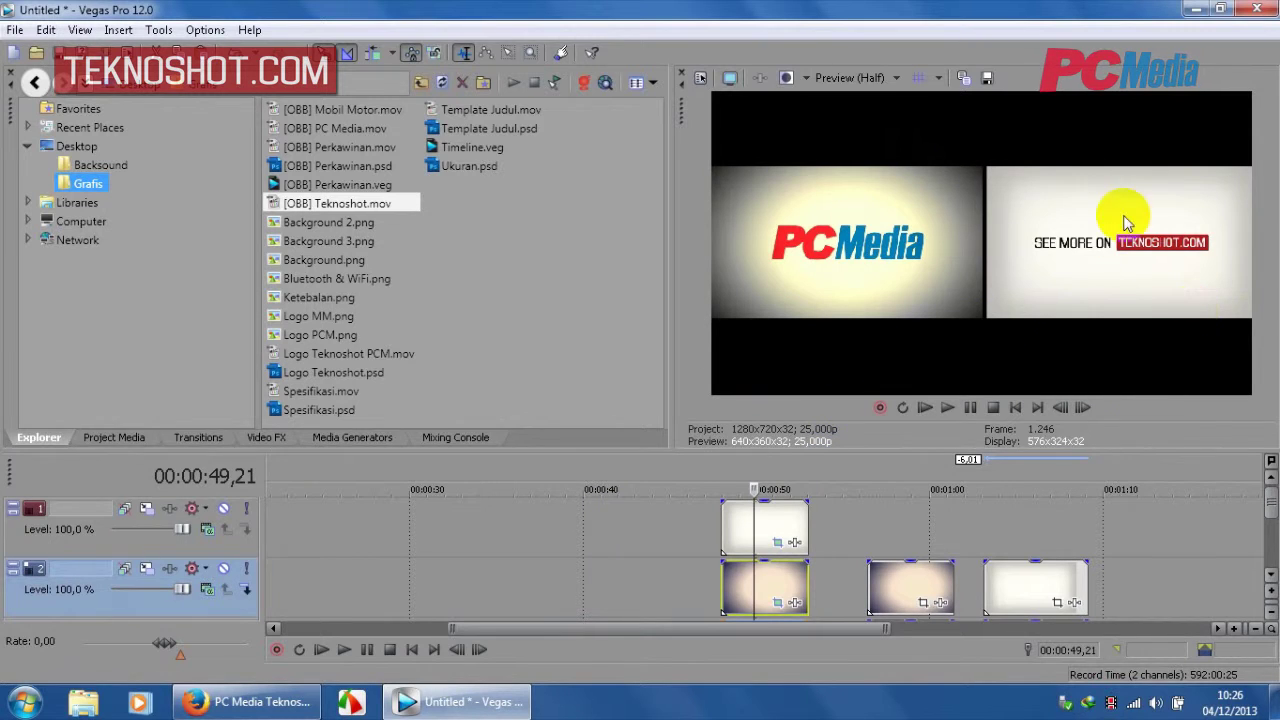
left_click(903, 157)
left_click(1037, 343)
left_click(985, 403)
left_click(1035, 328)
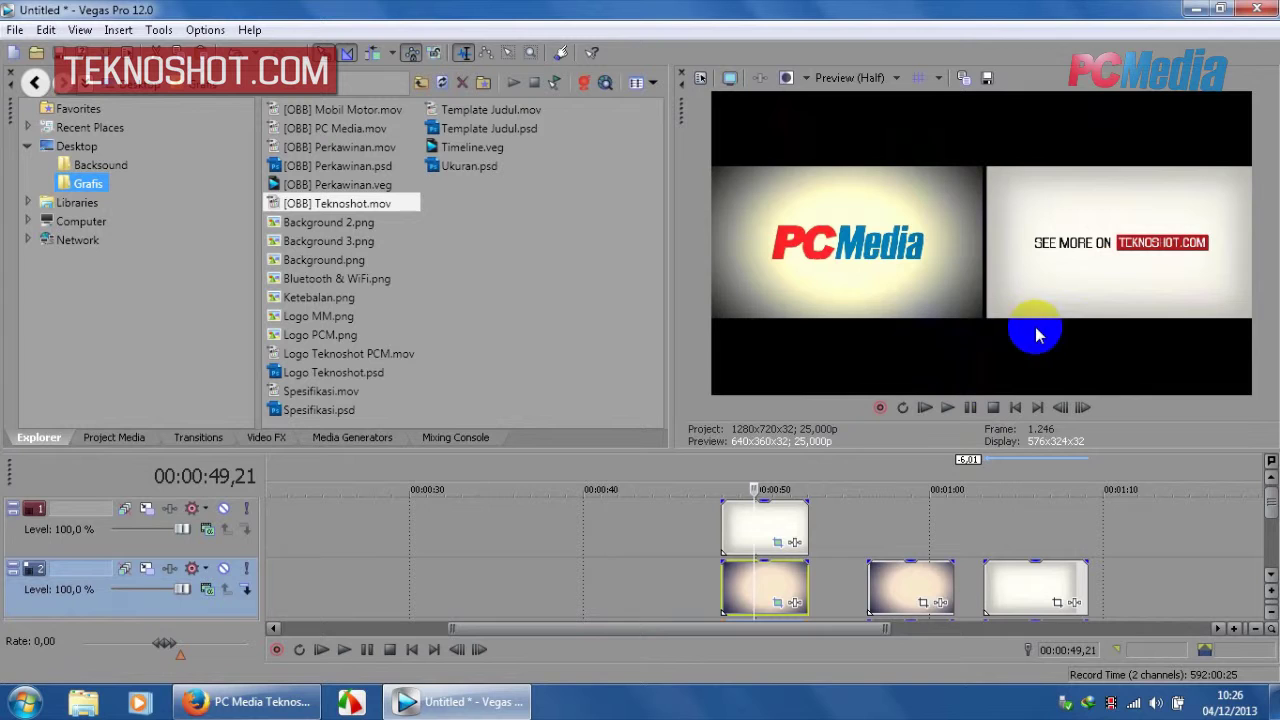
left_click(948, 370)
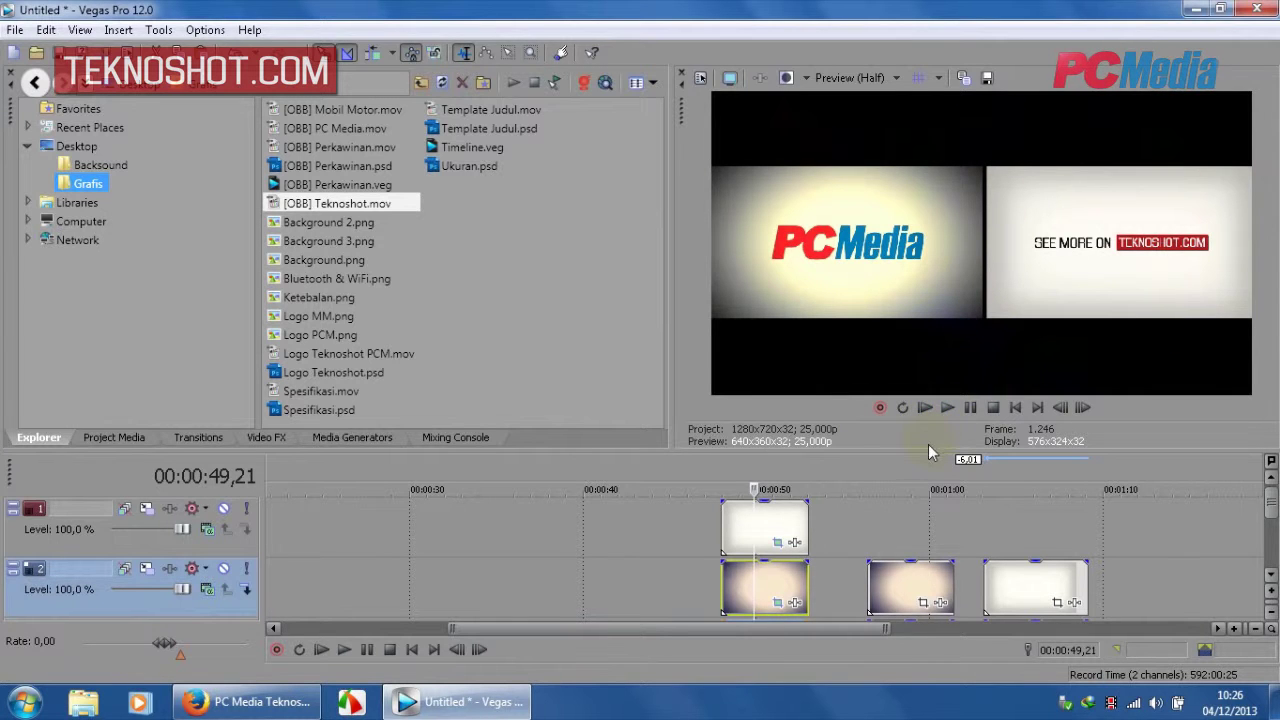
left_click_drag(929, 452, 895, 358)
left_click(746, 424)
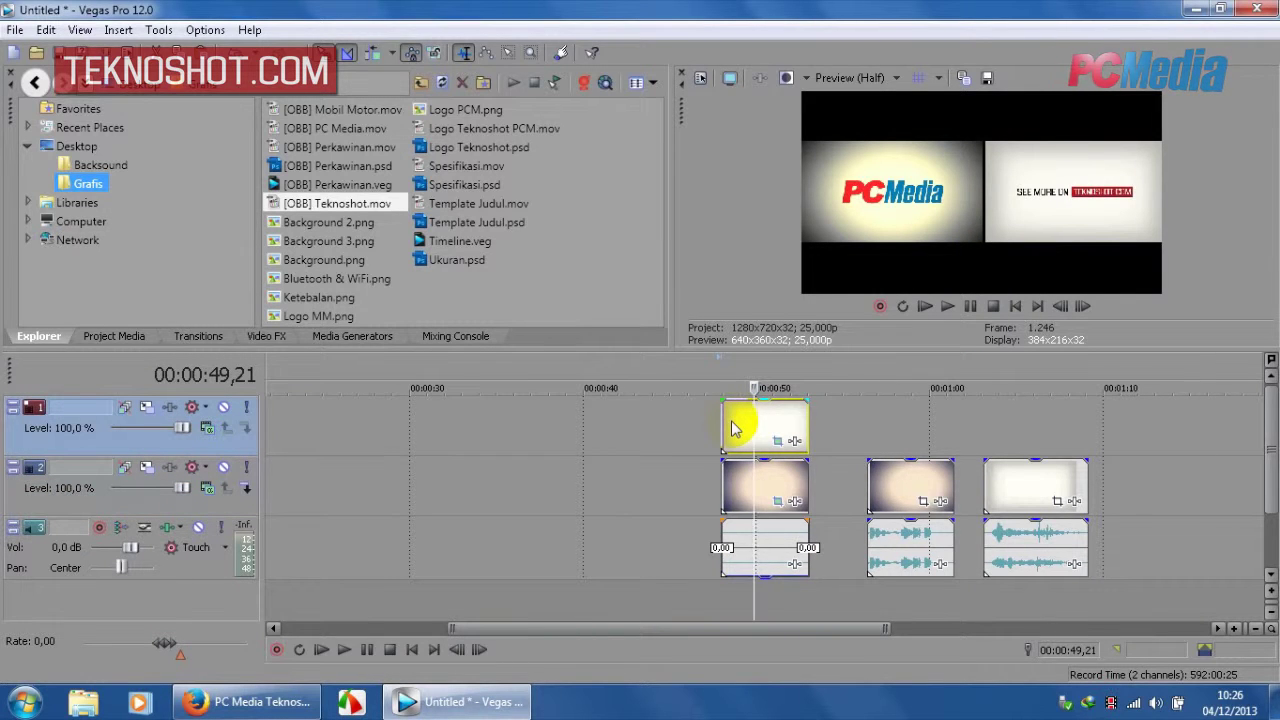
Silence the audio of the separate PC Media and Teknoshot clips by lowering their gain fully
left_click(912, 478)
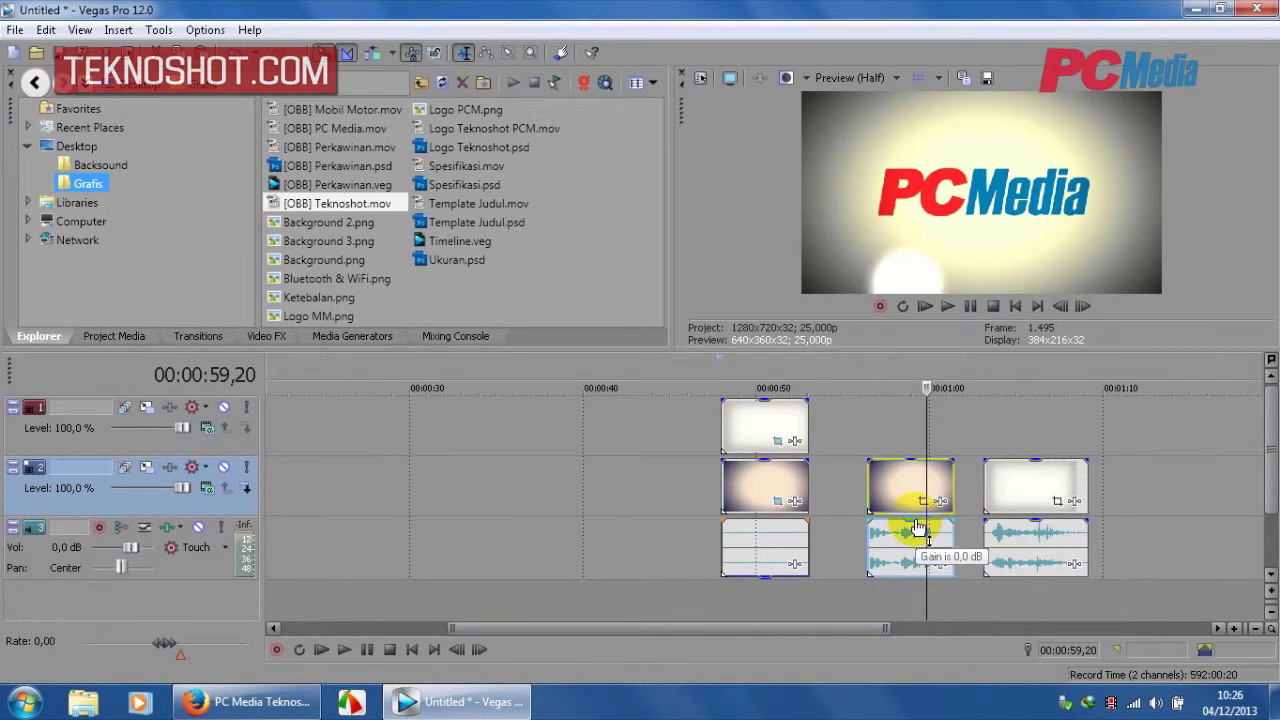
left_click_drag(918, 528, 912, 570)
left_click_drag(1036, 520, 1024, 592)
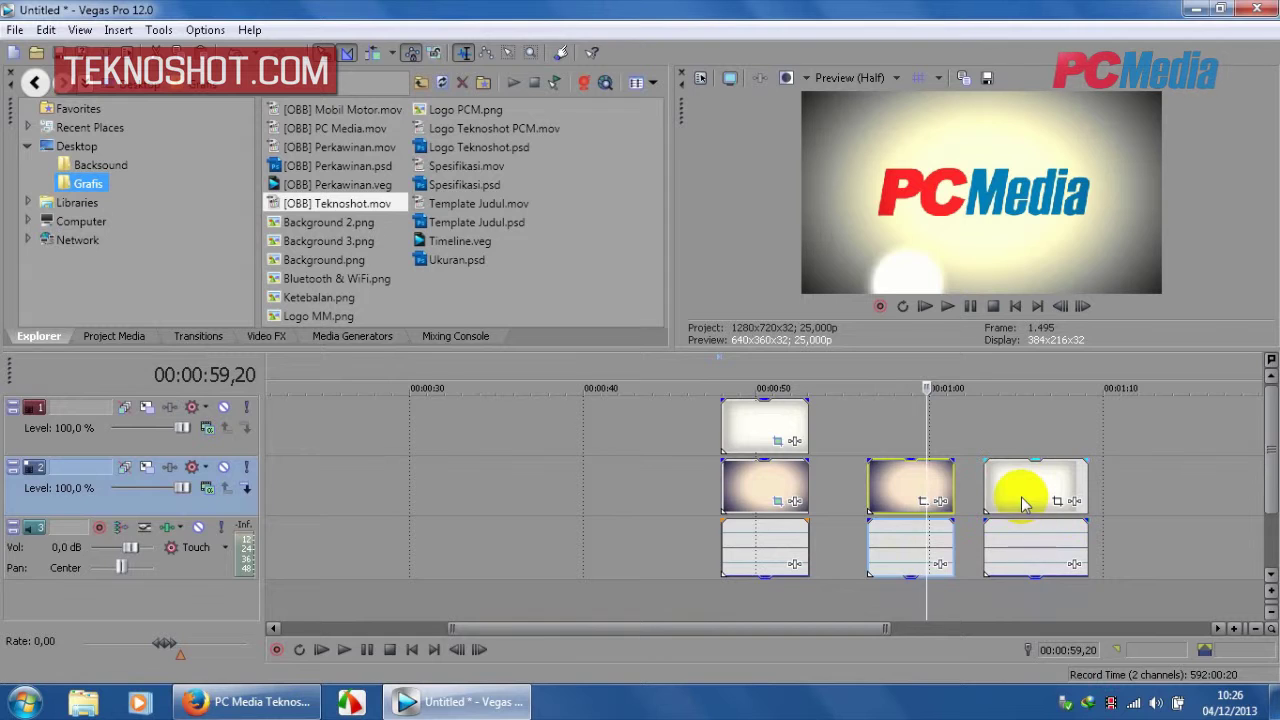
Move the Teknoshot clip to track 1 directly above the PC Media clip and trim its end, audio included, to match
left_click_drag(1021, 497, 909, 433)
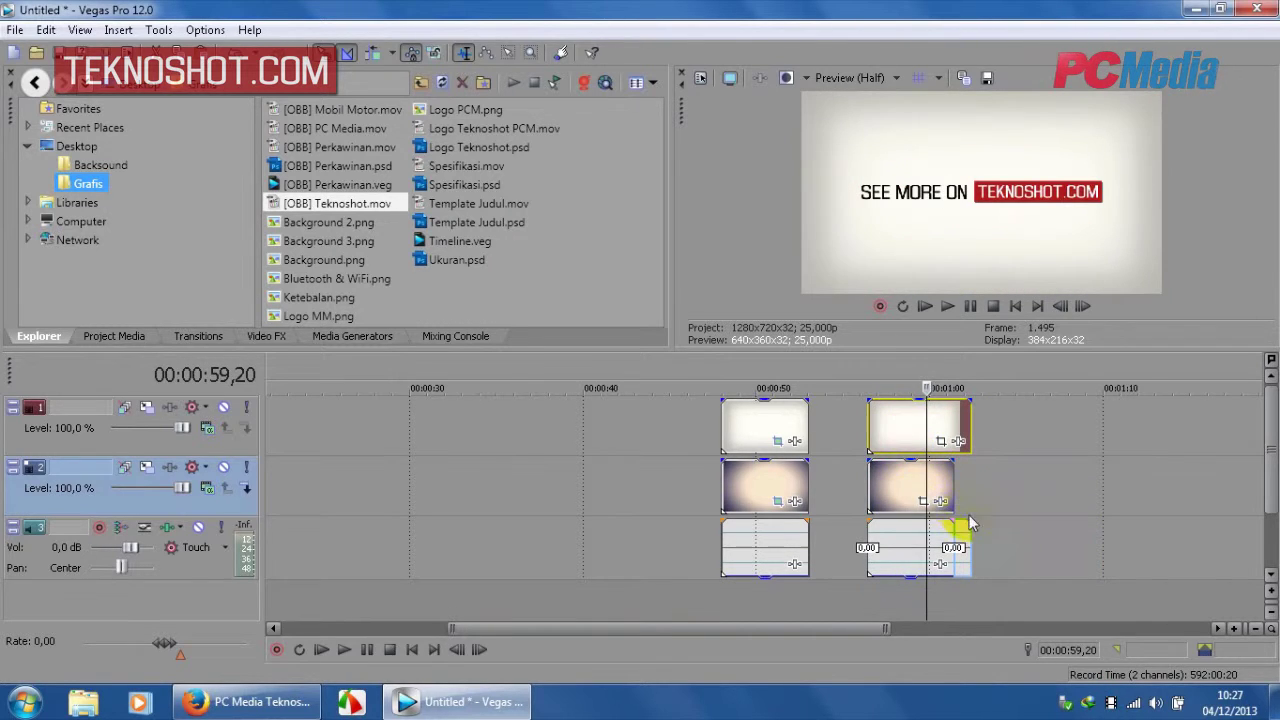
left_click_drag(970, 537, 957, 538)
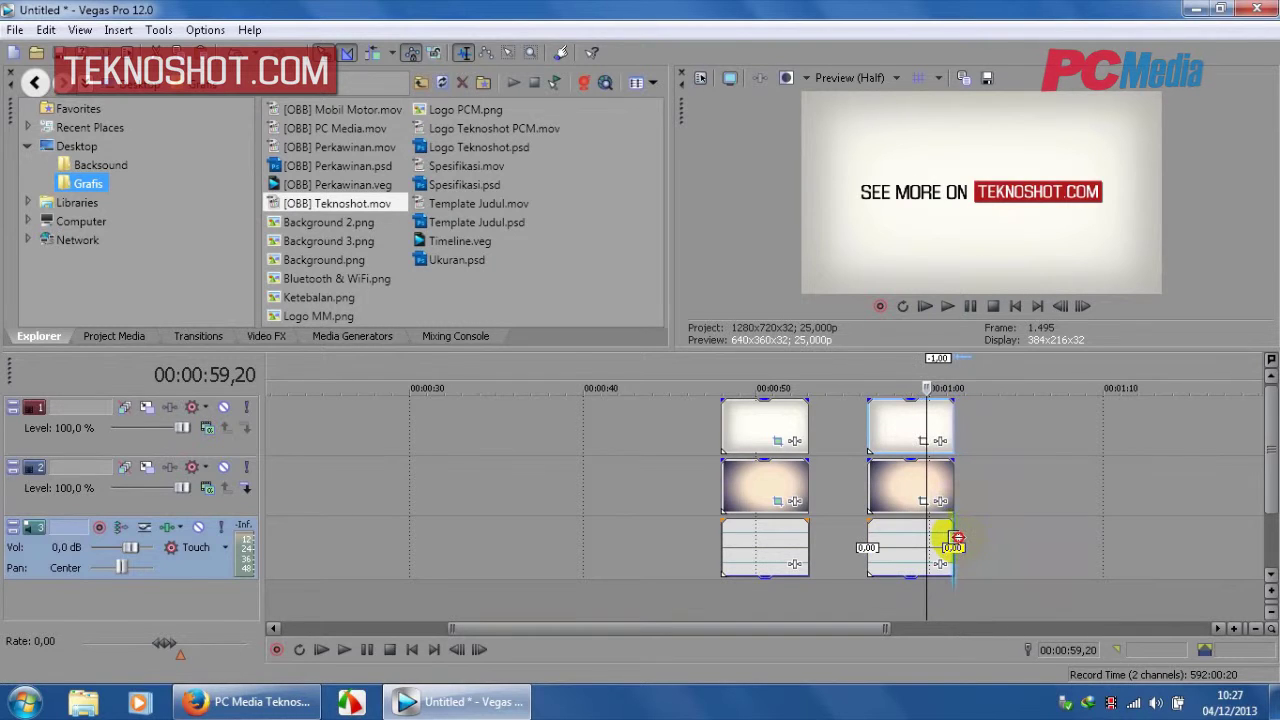
Enlarge the new Teknoshot clip's Pan/Crop frame to 2,560 × 1,440 and shift it horizontally to X Center 0
left_click(914, 480)
scroll(907, 486, "up", 2)
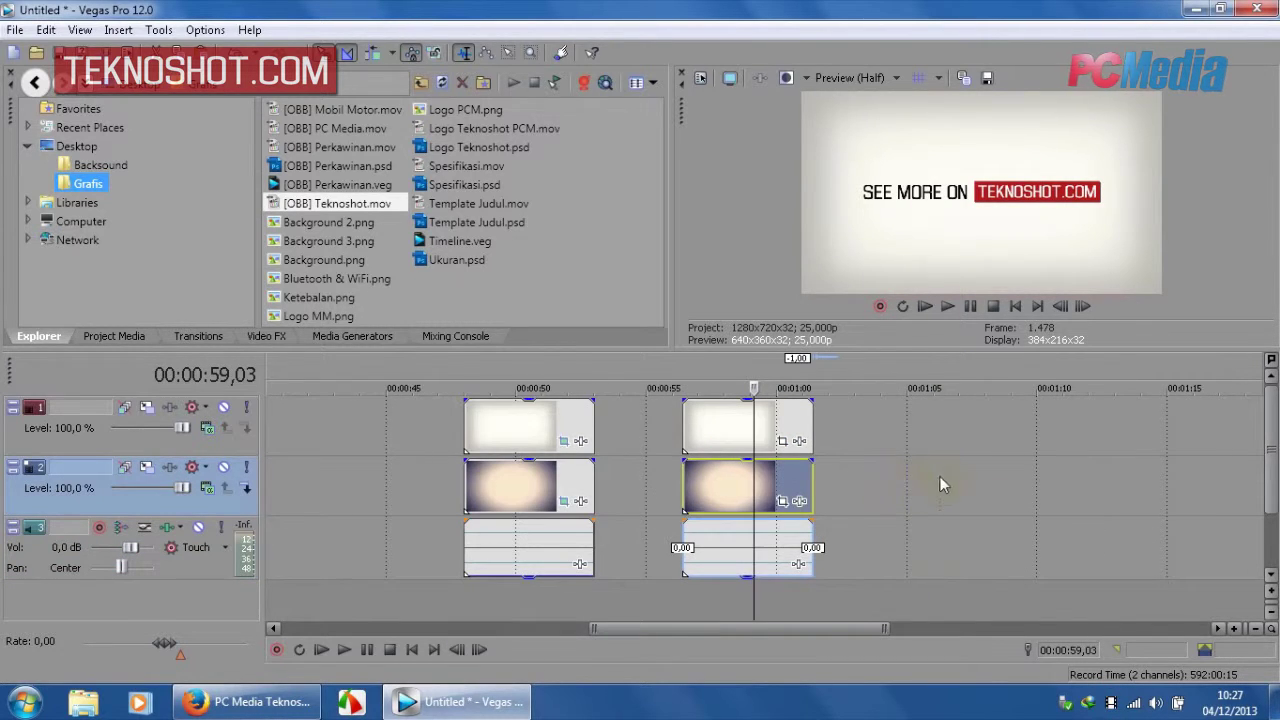
left_click(783, 441)
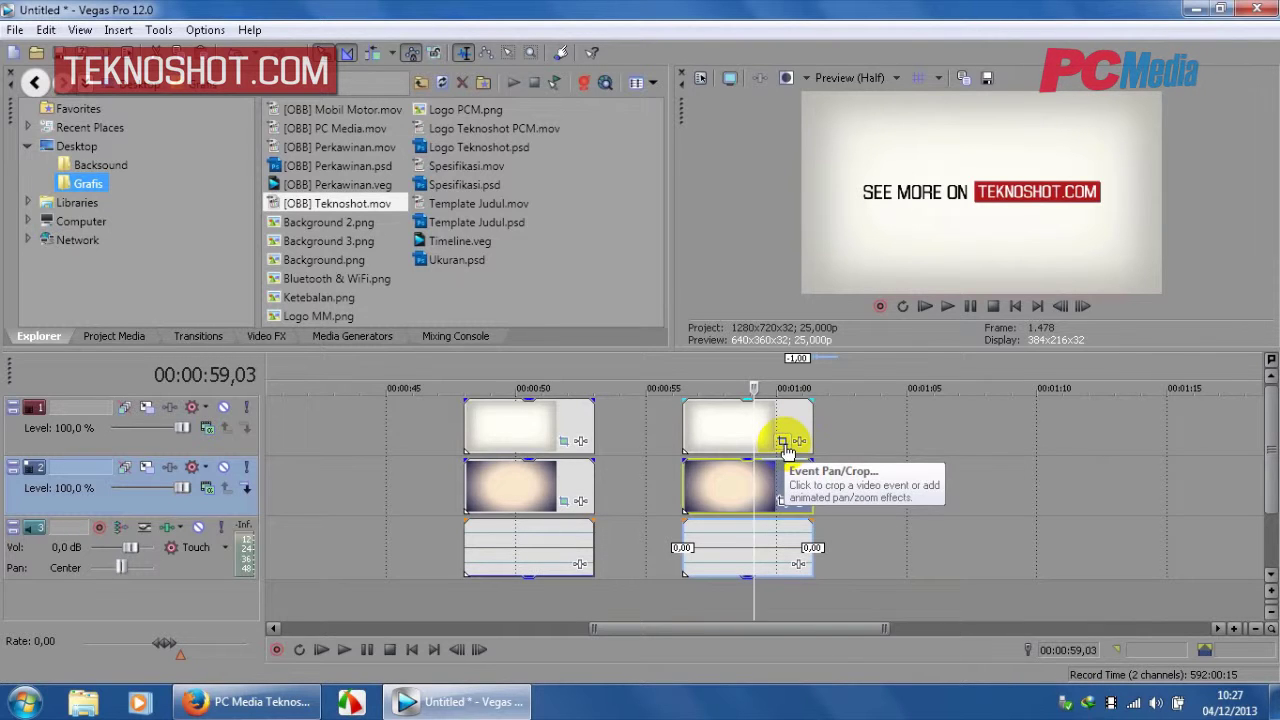
left_click(785, 443)
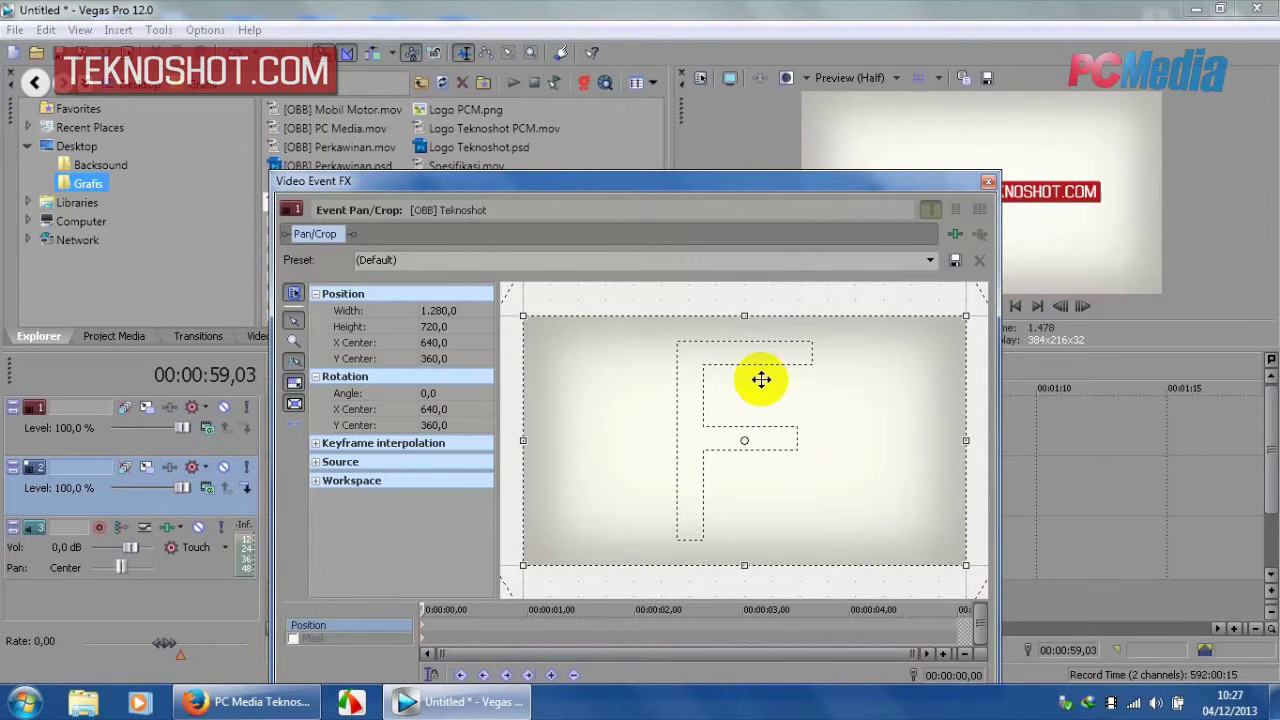
scroll(755, 365, "down", 5)
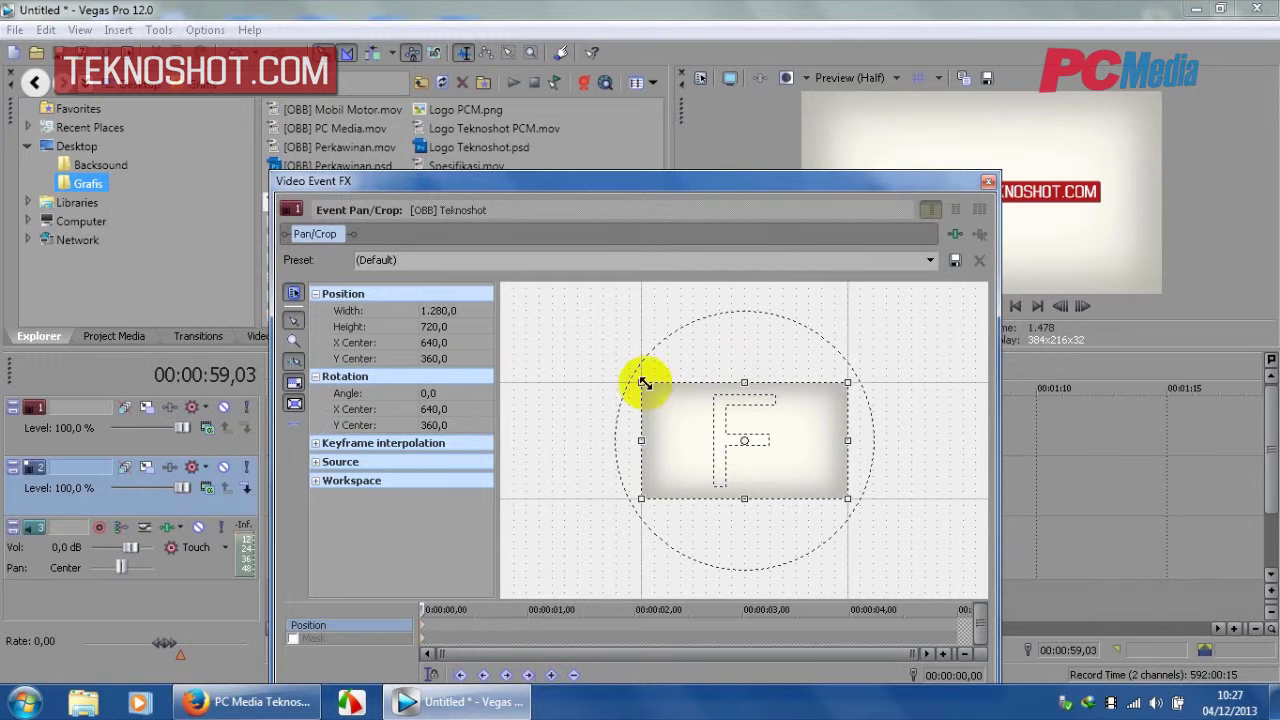
left_click_drag(642, 382, 541, 305)
left_click_drag(818, 427, 723, 411)
scroll(727, 408, "up", 3)
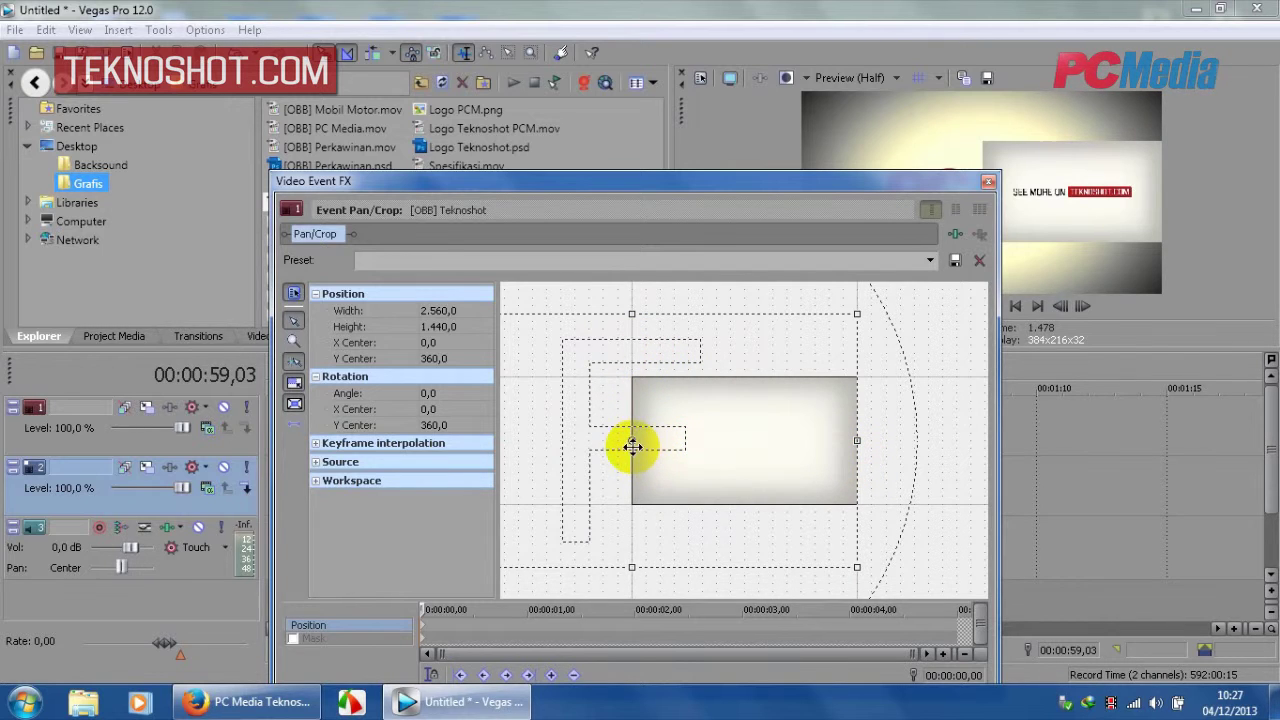
left_click(988, 181)
Copy the new Teknoshot clip and paste its event attributes onto the PC Media clip below it
left_click(768, 425)
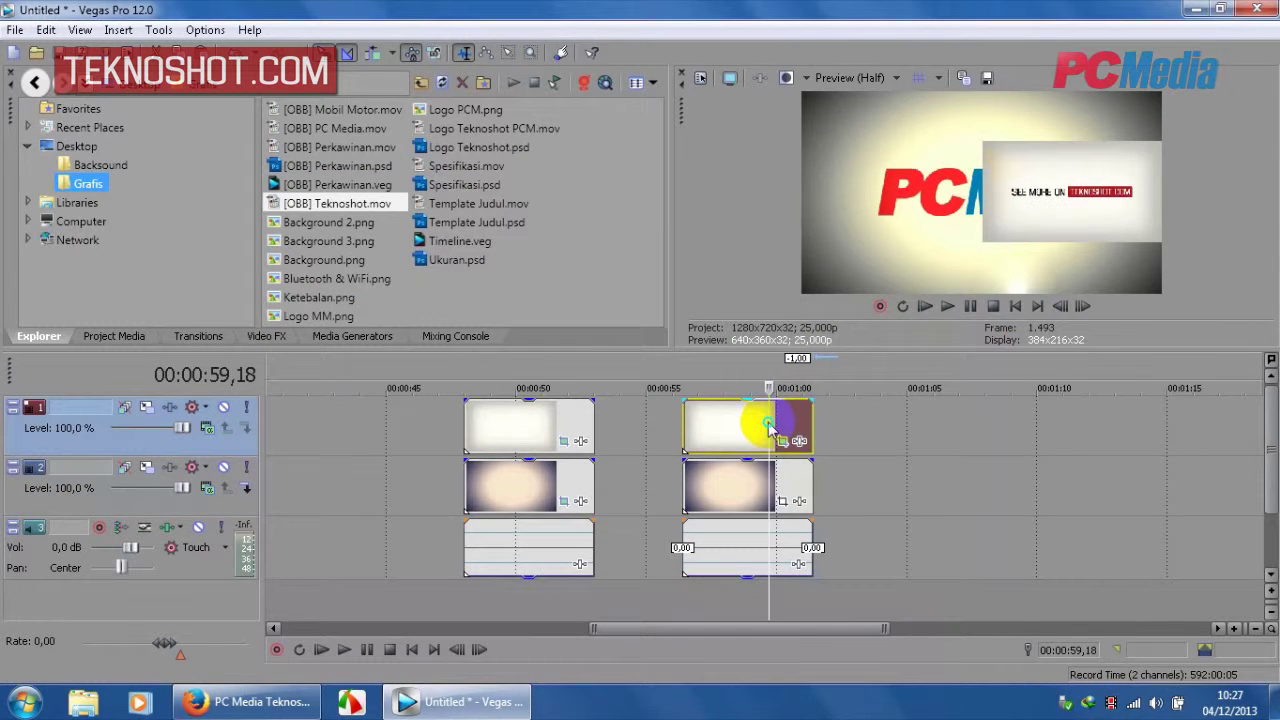
right_click(768, 425)
left_click(855, 270)
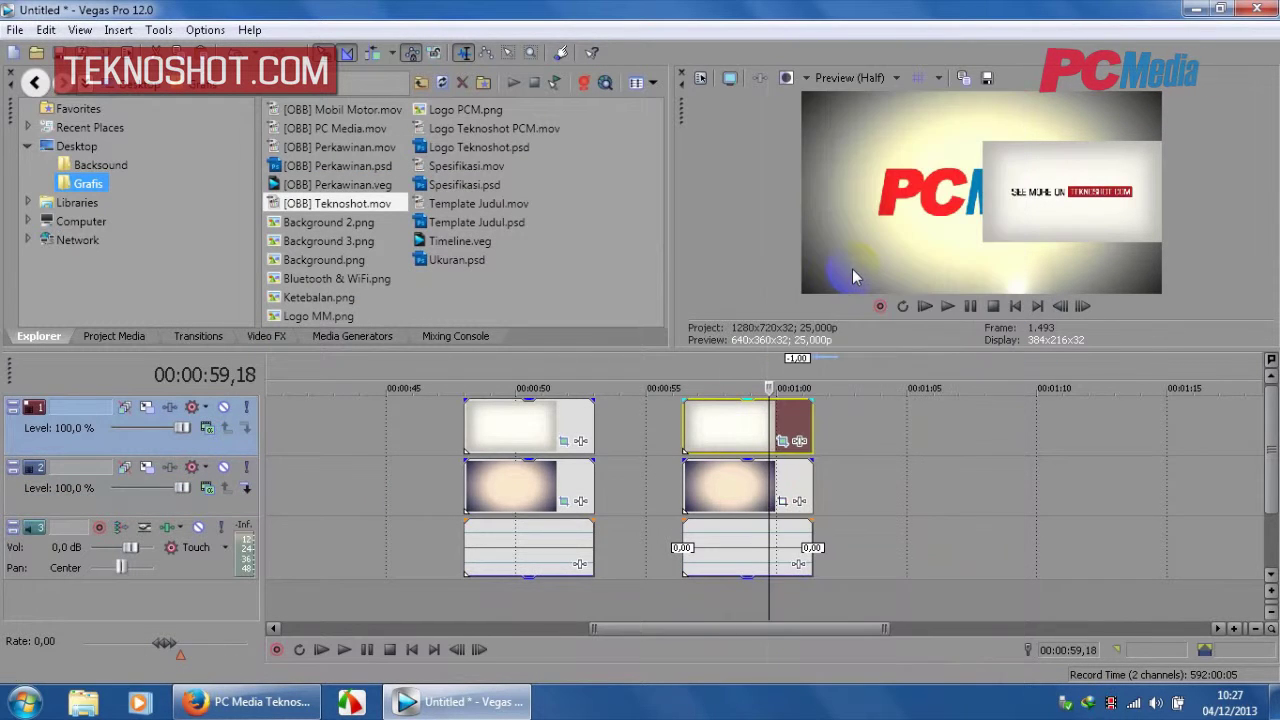
right_click(737, 487)
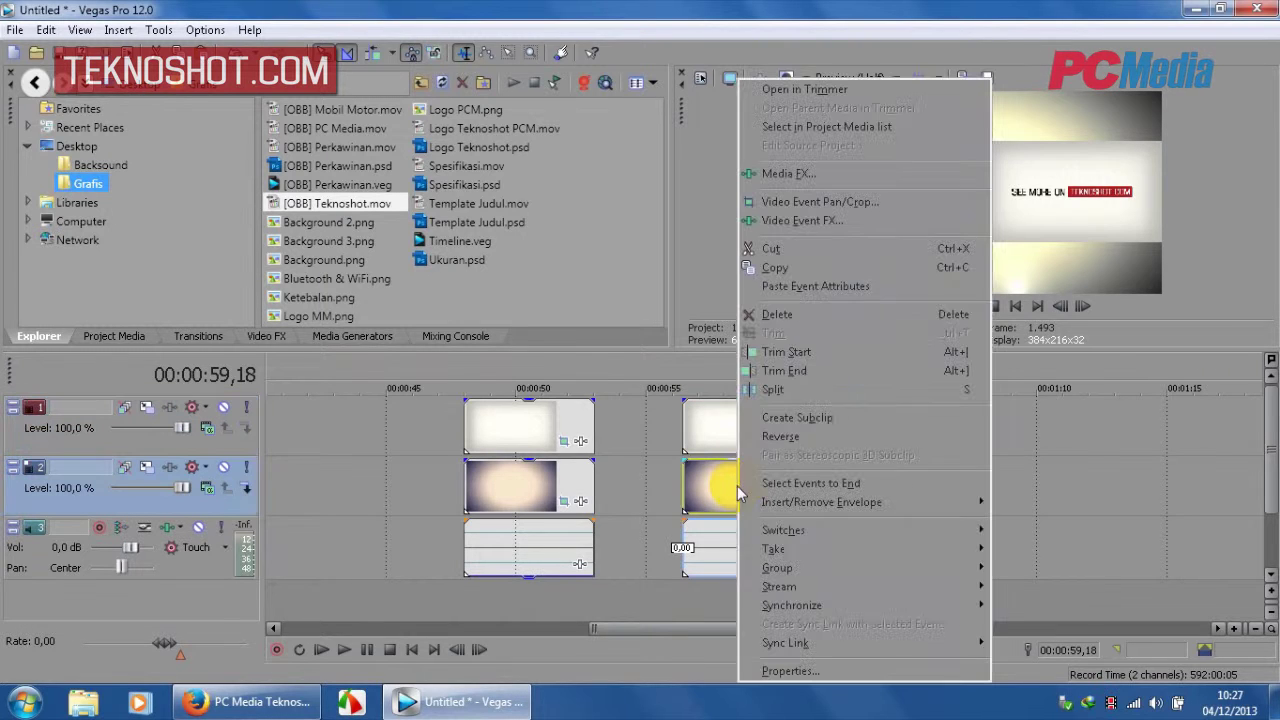
left_click(832, 289)
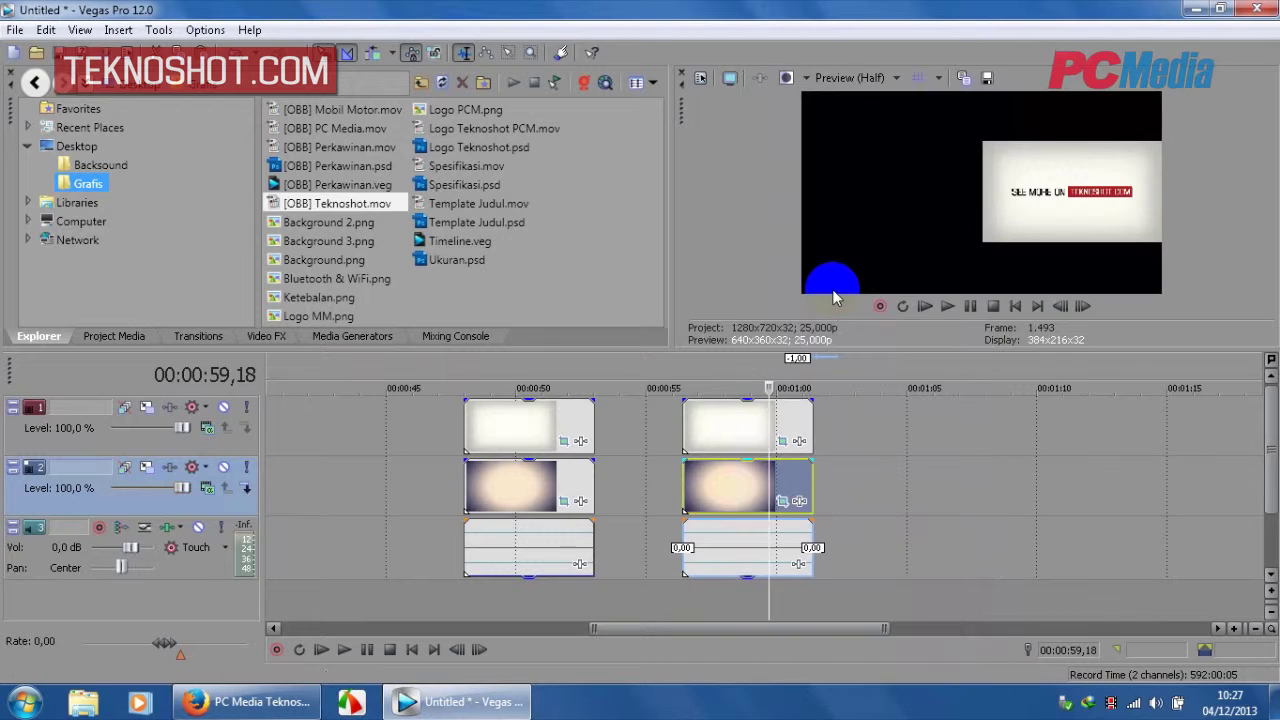
Shift the new PC Media clip's Pan/Crop frame horizontally to X Center 1,280, placing it beside the Teknoshot picture
left_click(765, 435)
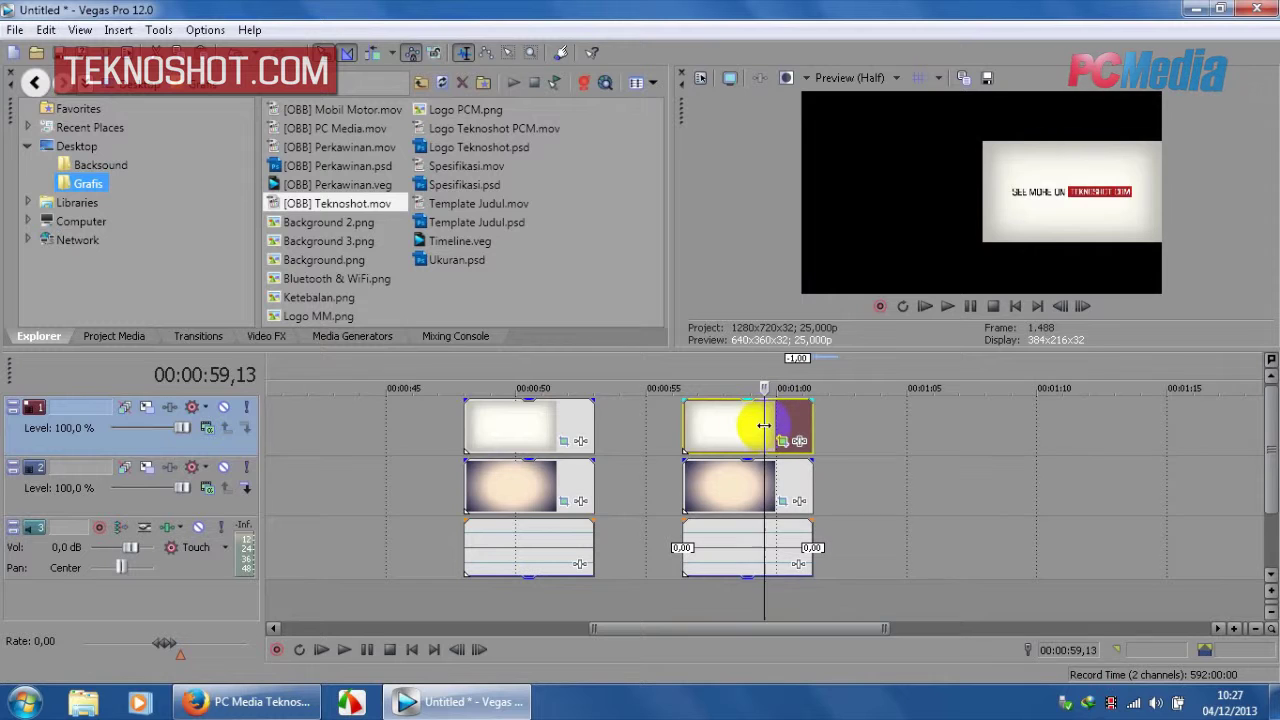
left_click(755, 476)
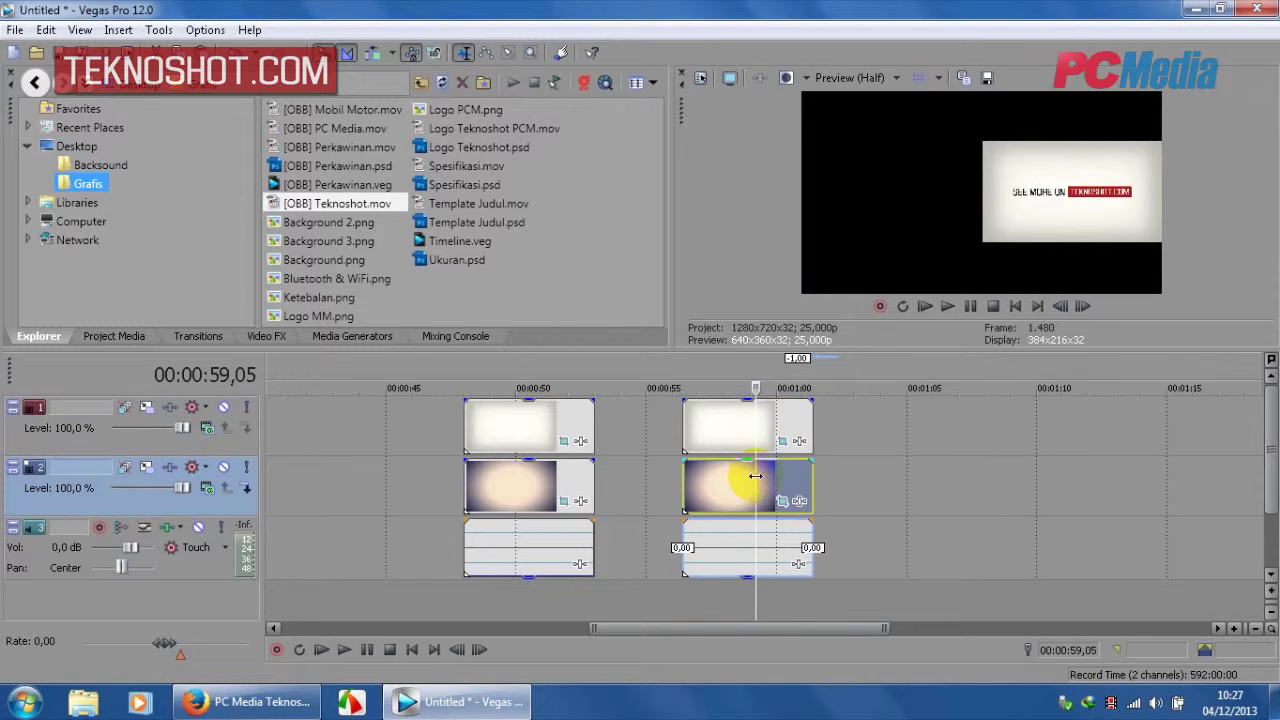
left_click(781, 502)
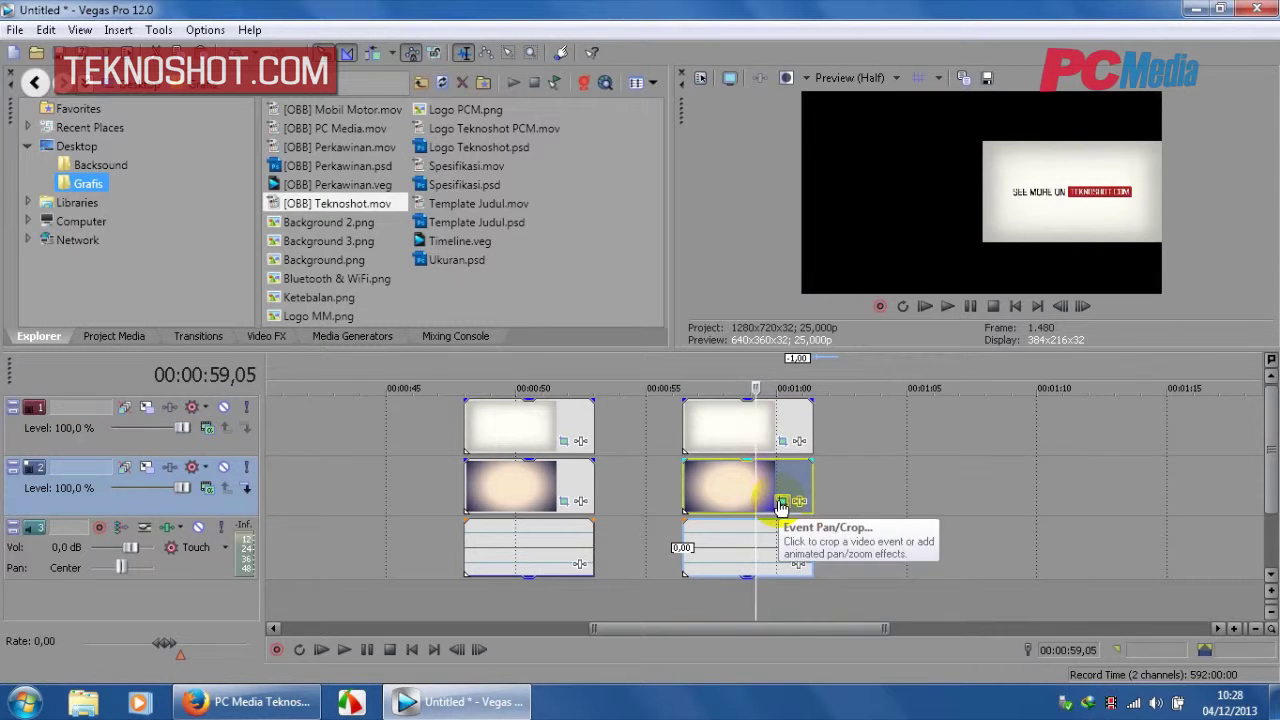
left_click(781, 503)
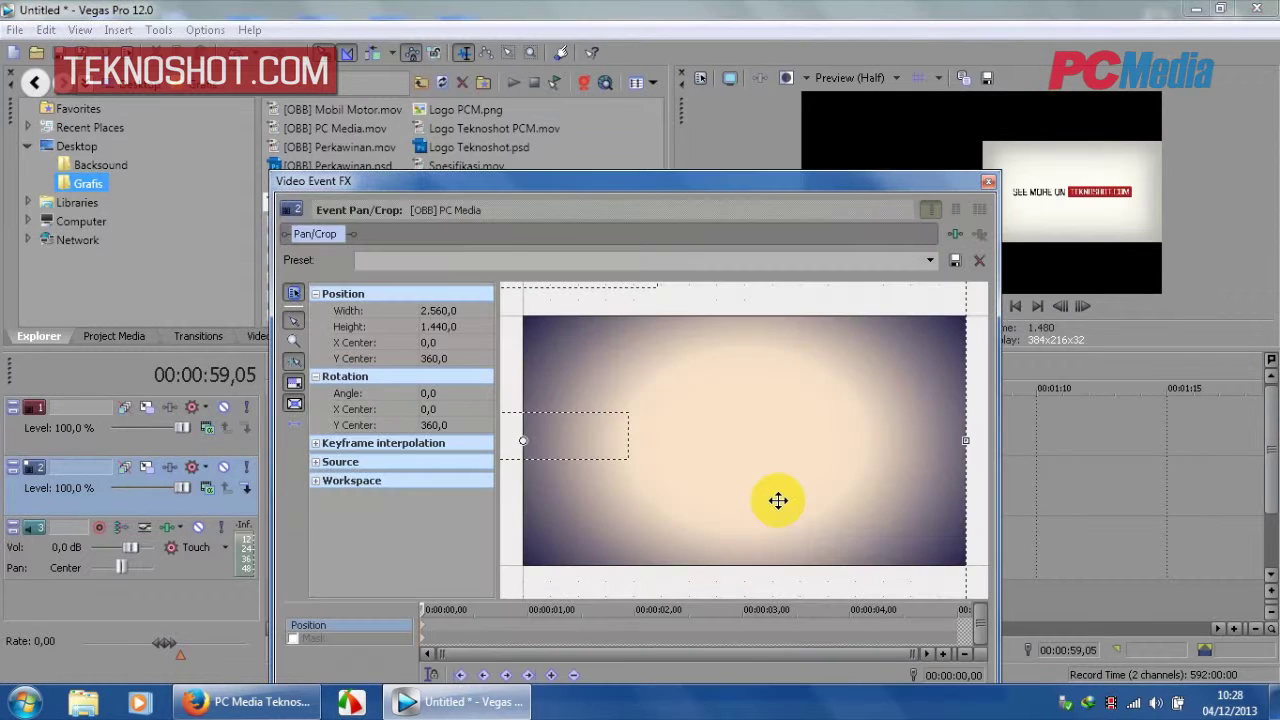
scroll(684, 416, "down", 3)
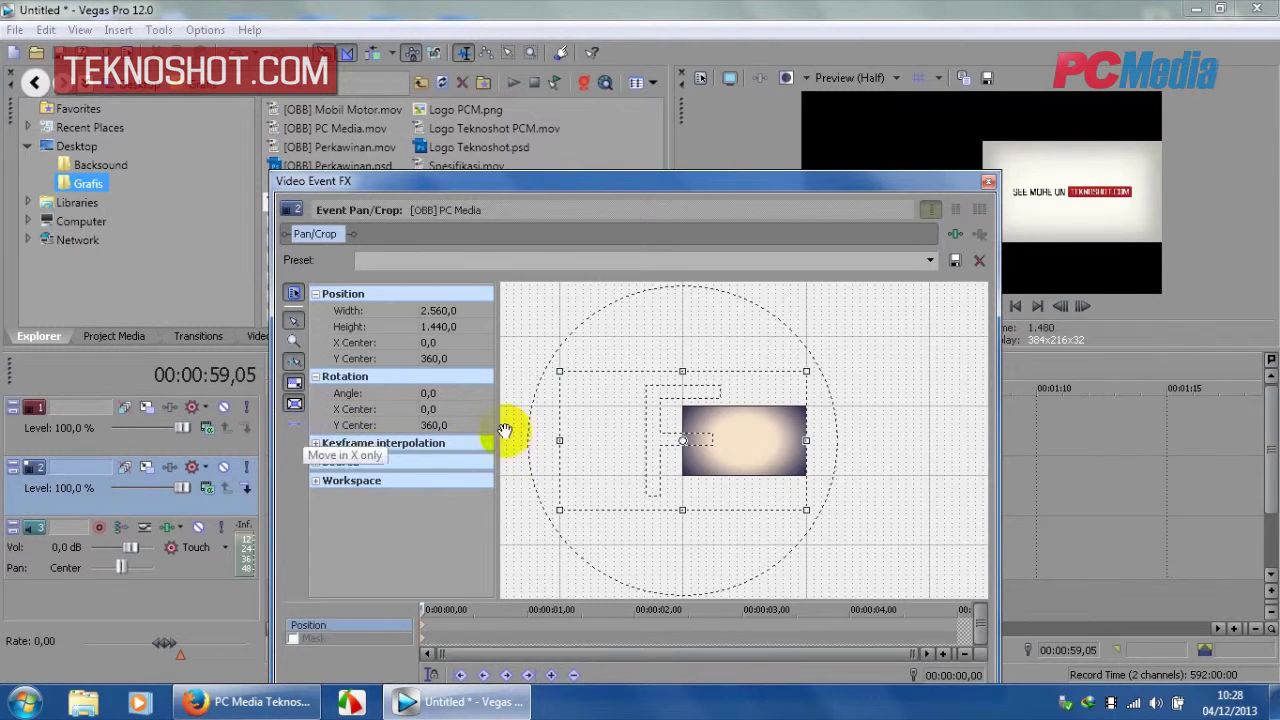
left_click_drag(634, 431, 766, 406)
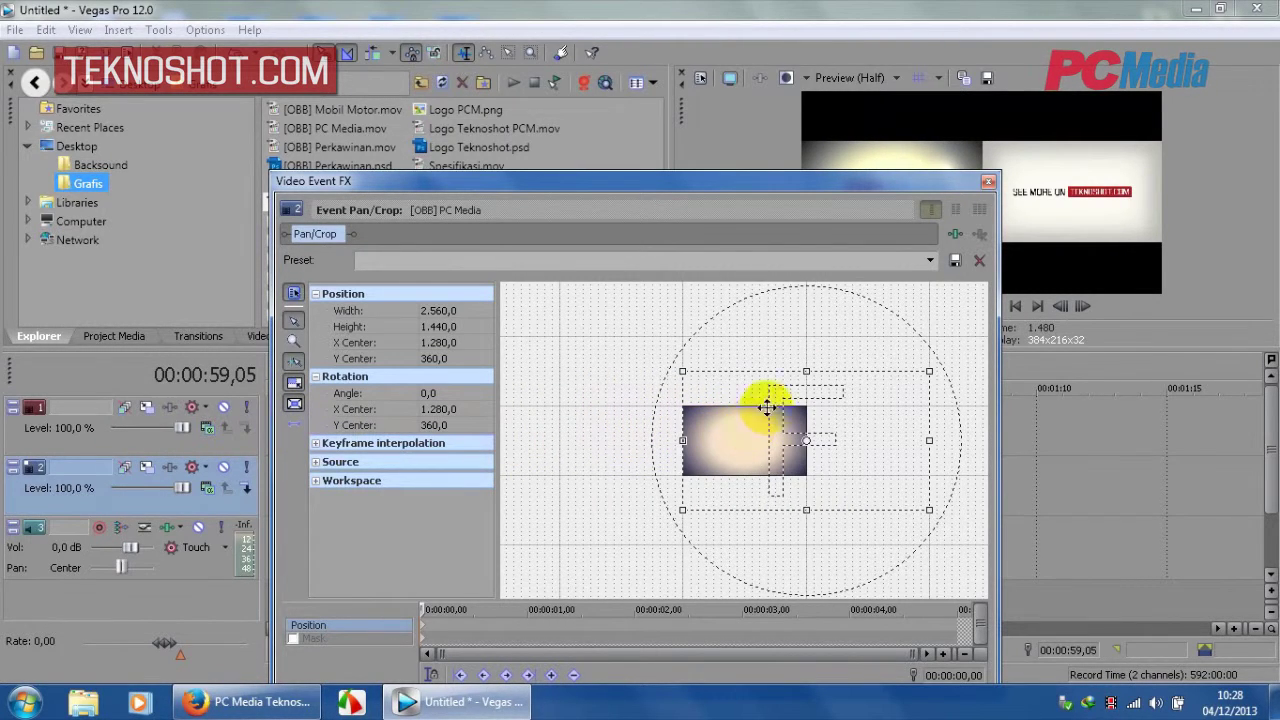
left_click(989, 179)
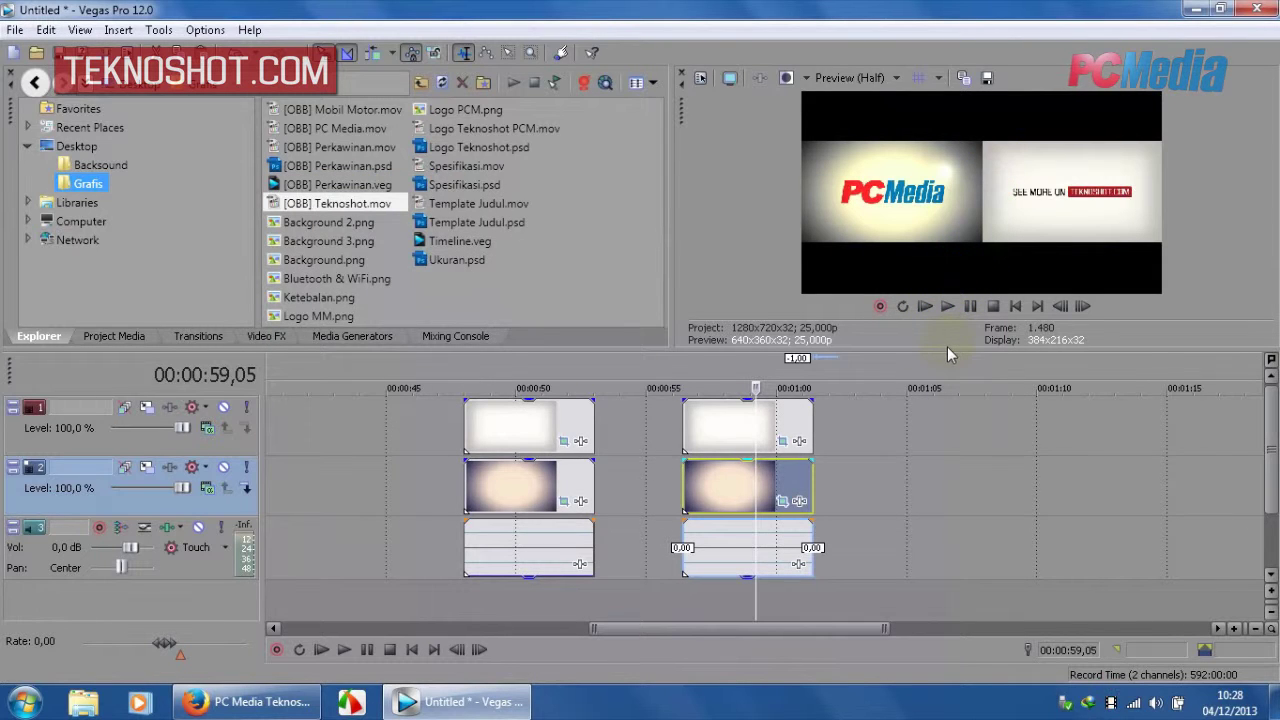
Enlarge the preview and inspect the dividing gap between the two pictures in the finished example
left_click_drag(942, 350, 942, 420)
left_click(548, 505)
left_click(528, 500)
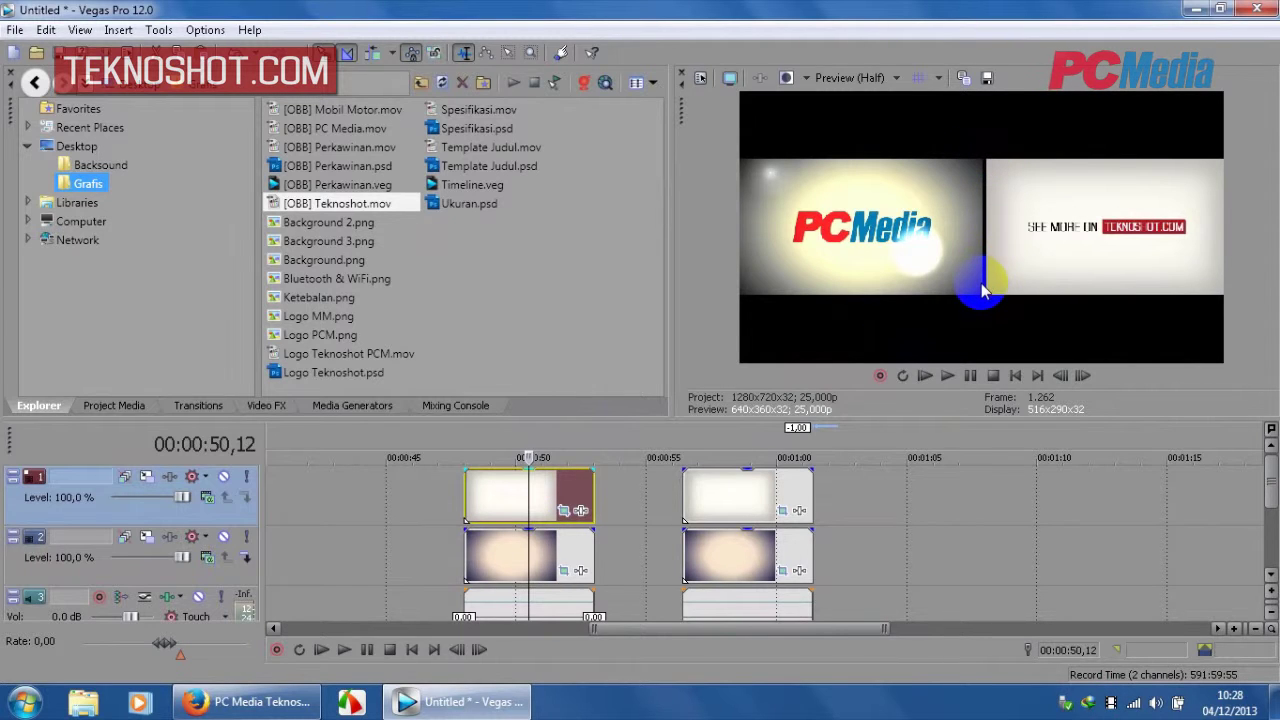
Shift the new Teknoshot clip's Pan/Crop frame to an X Center of about -27.1 to open a gap between the pictures
left_click(751, 491)
left_click(795, 520)
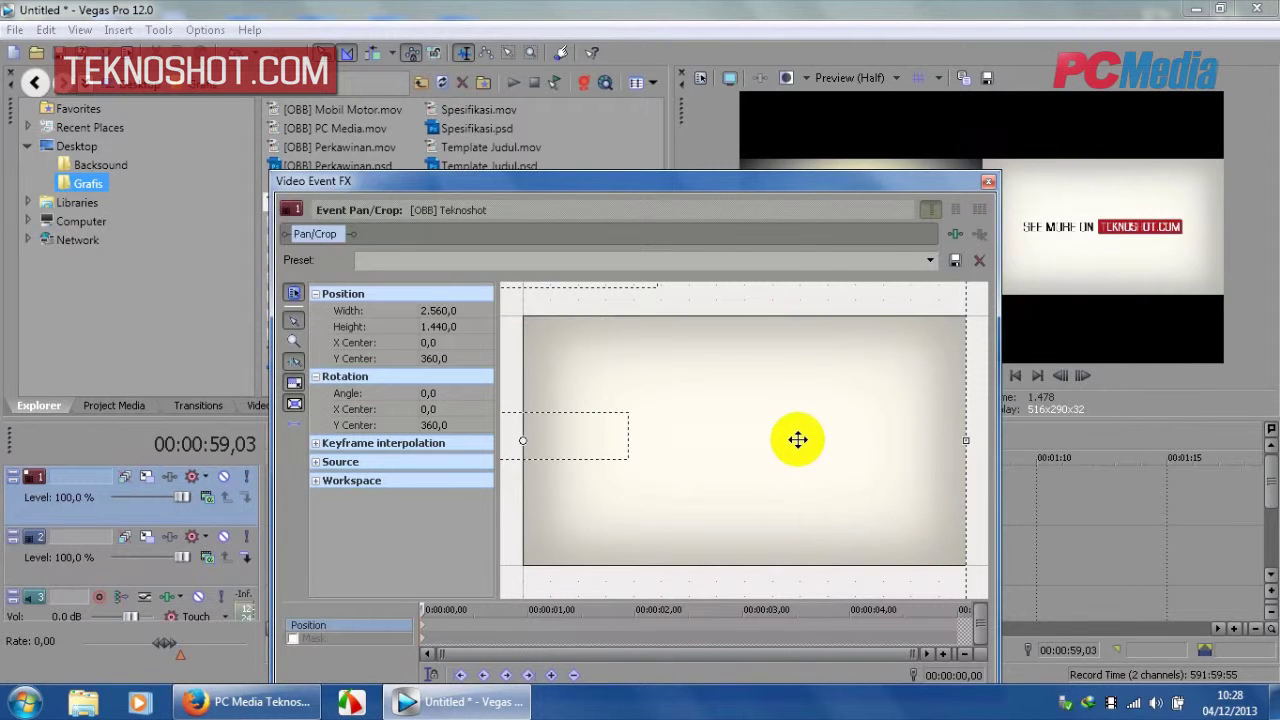
left_click(988, 181)
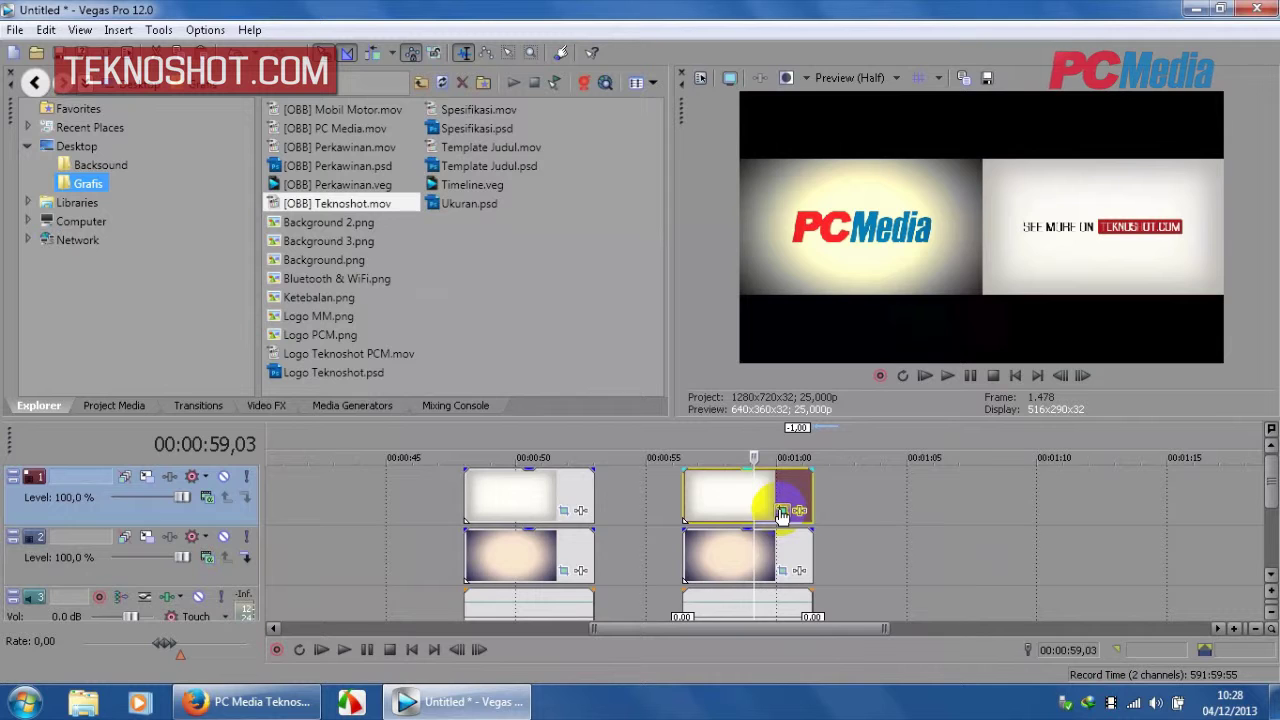
left_click(782, 513)
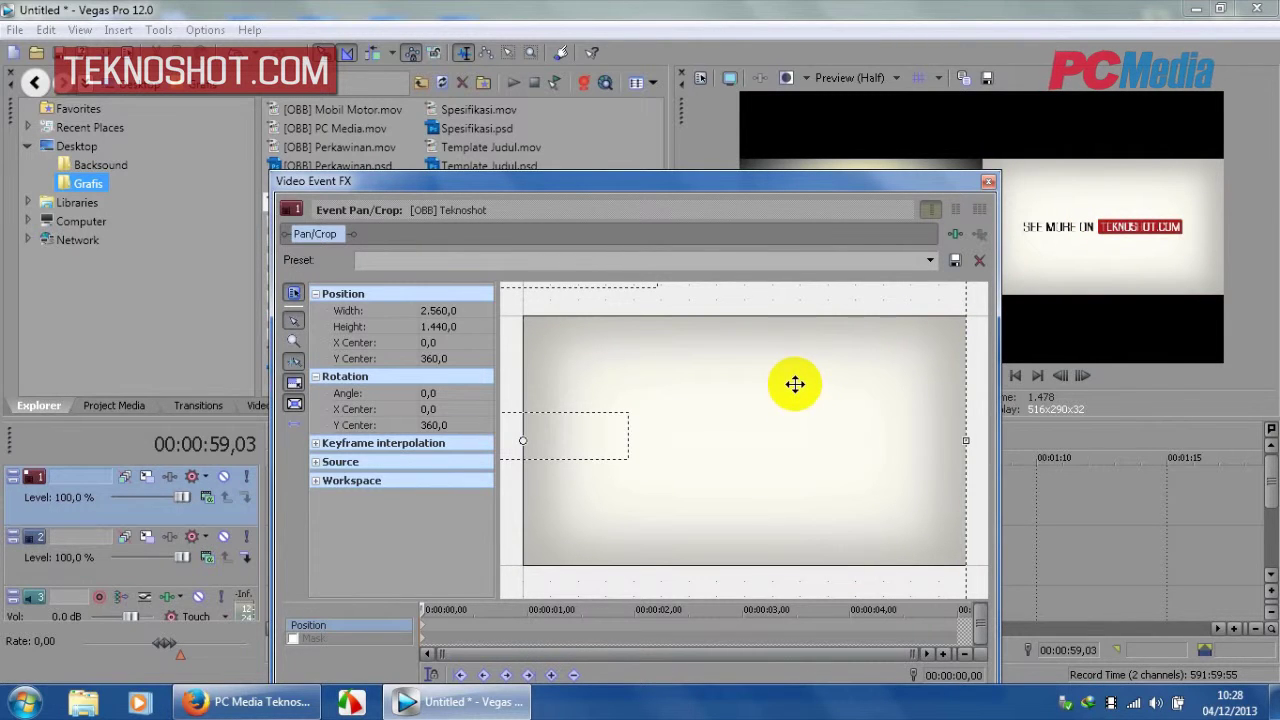
left_click_drag(701, 381, 691, 387)
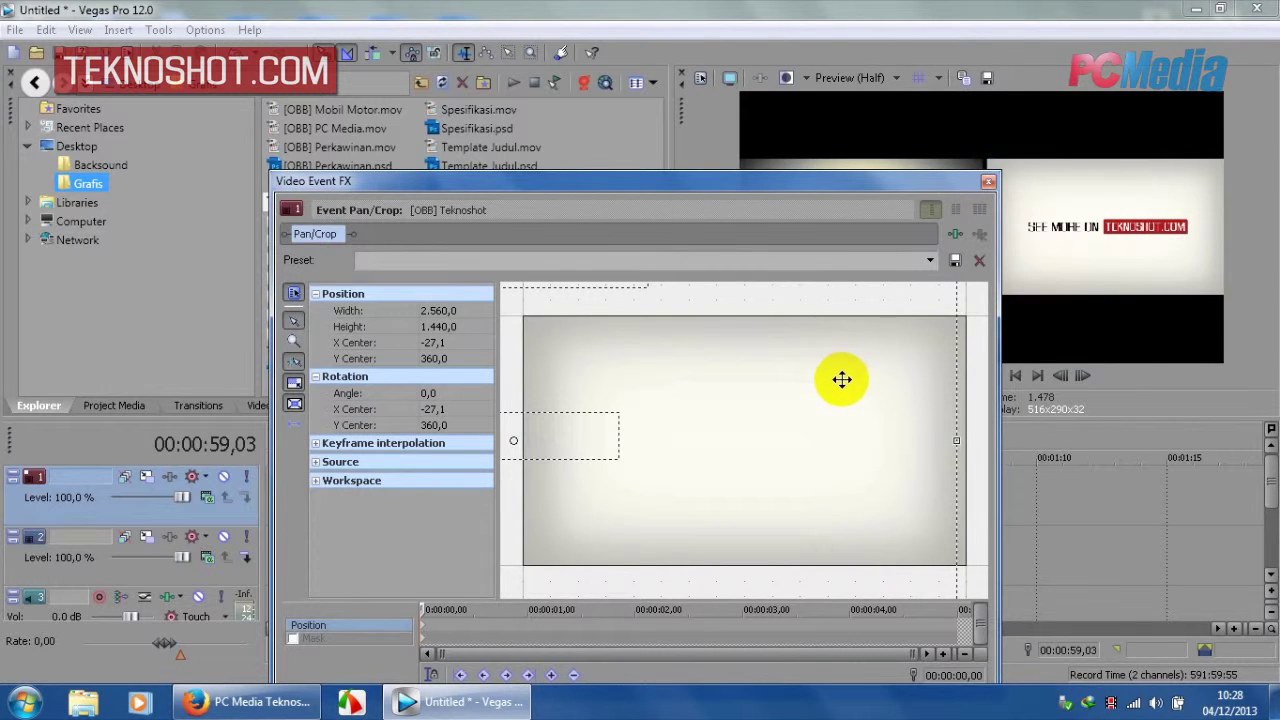
scroll(842, 379, "down", 4)
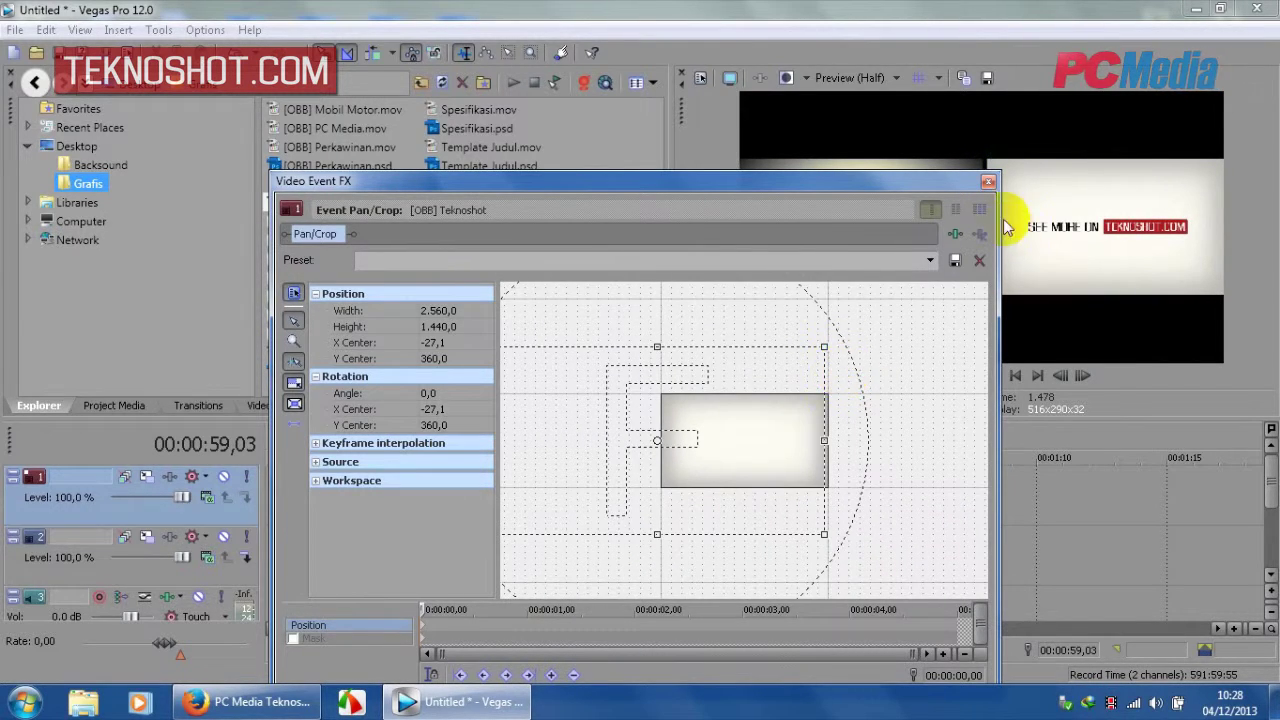
left_click(988, 181)
Enlarge the preview further and play back the new side-by-side composition to check it
left_click(747, 492)
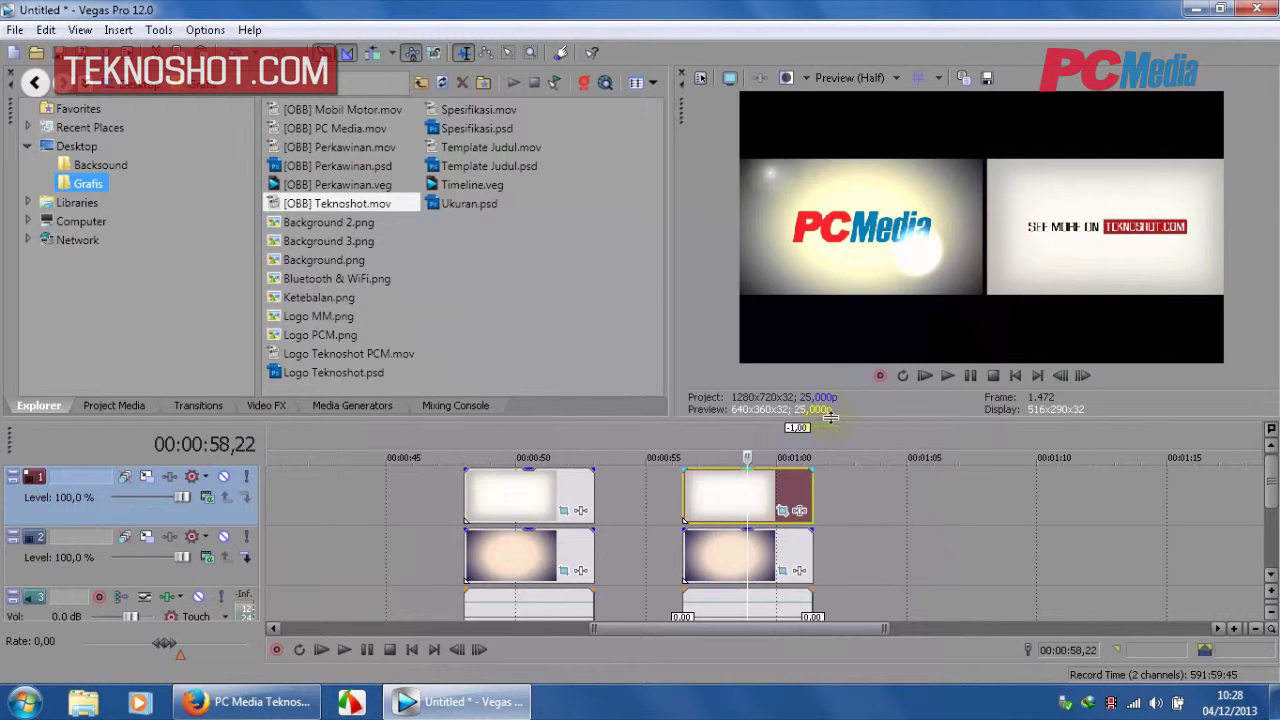
left_click_drag(835, 418, 828, 483)
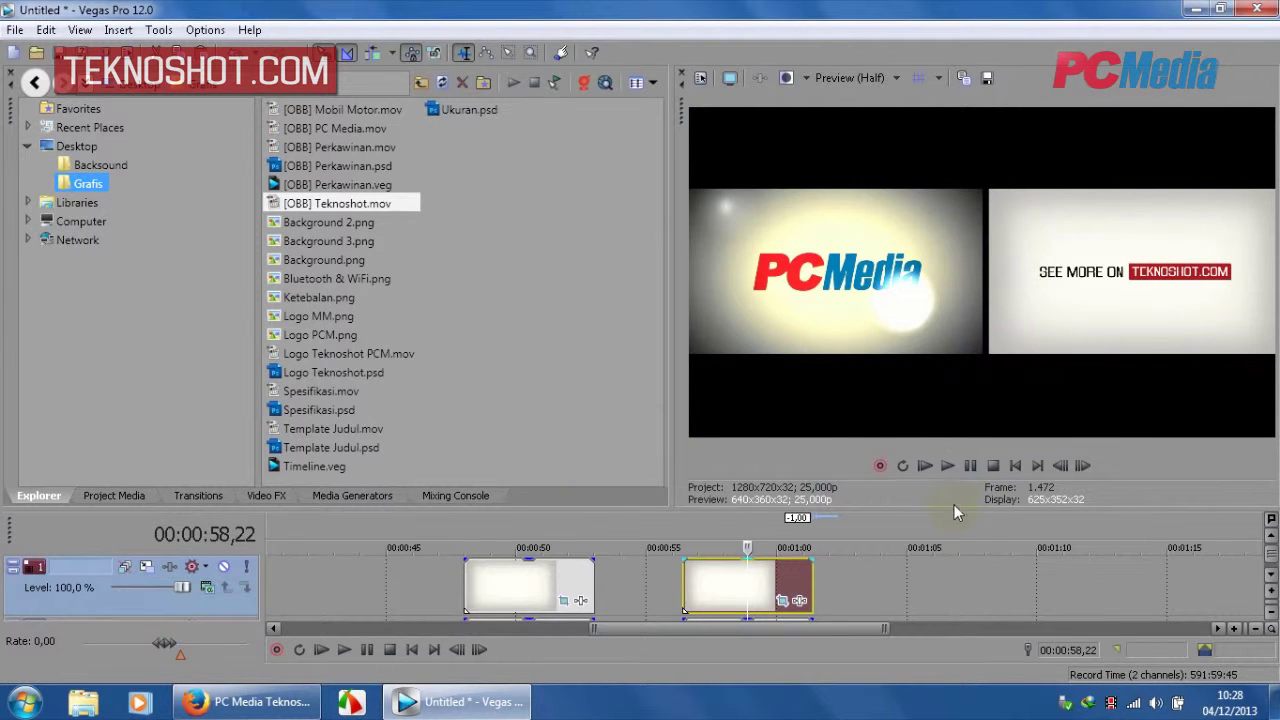
mouse_move(941, 505)
left_mouse_down()
mouse_move(942, 455)
mouse_move(941, 517)
left_mouse_up()
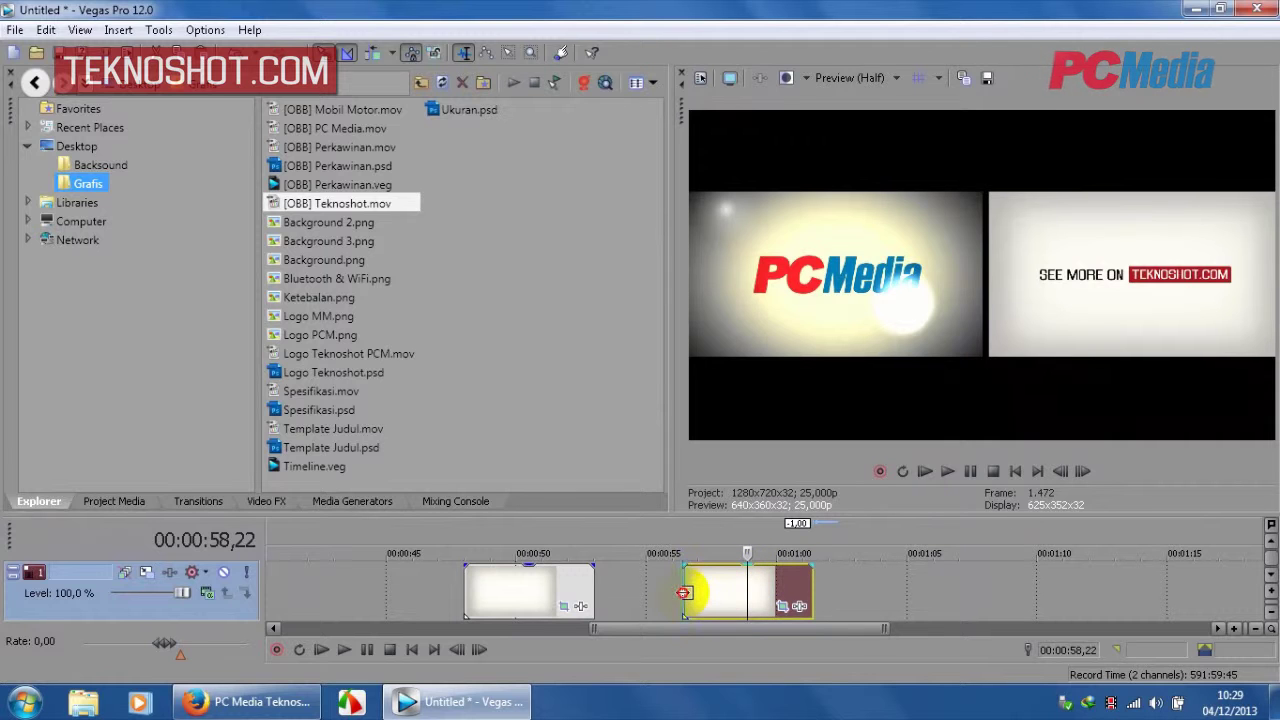
left_click(683, 592)
key("space")
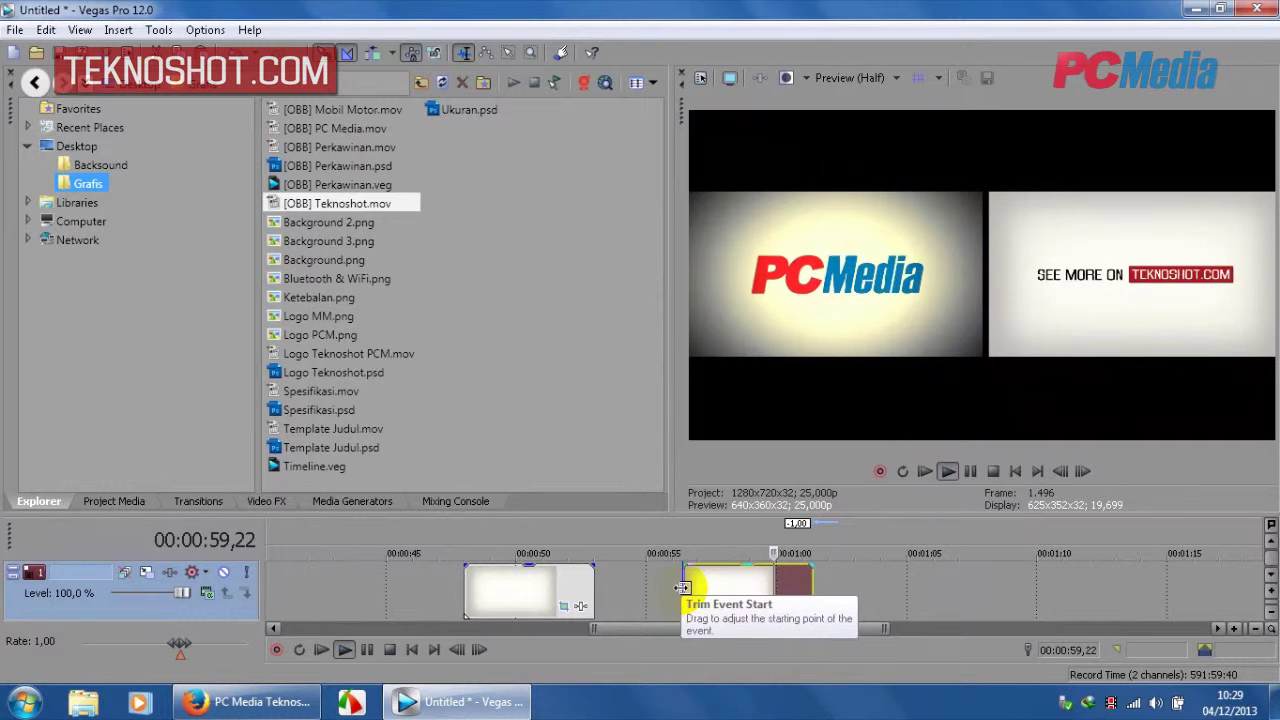
left_click(749, 592)
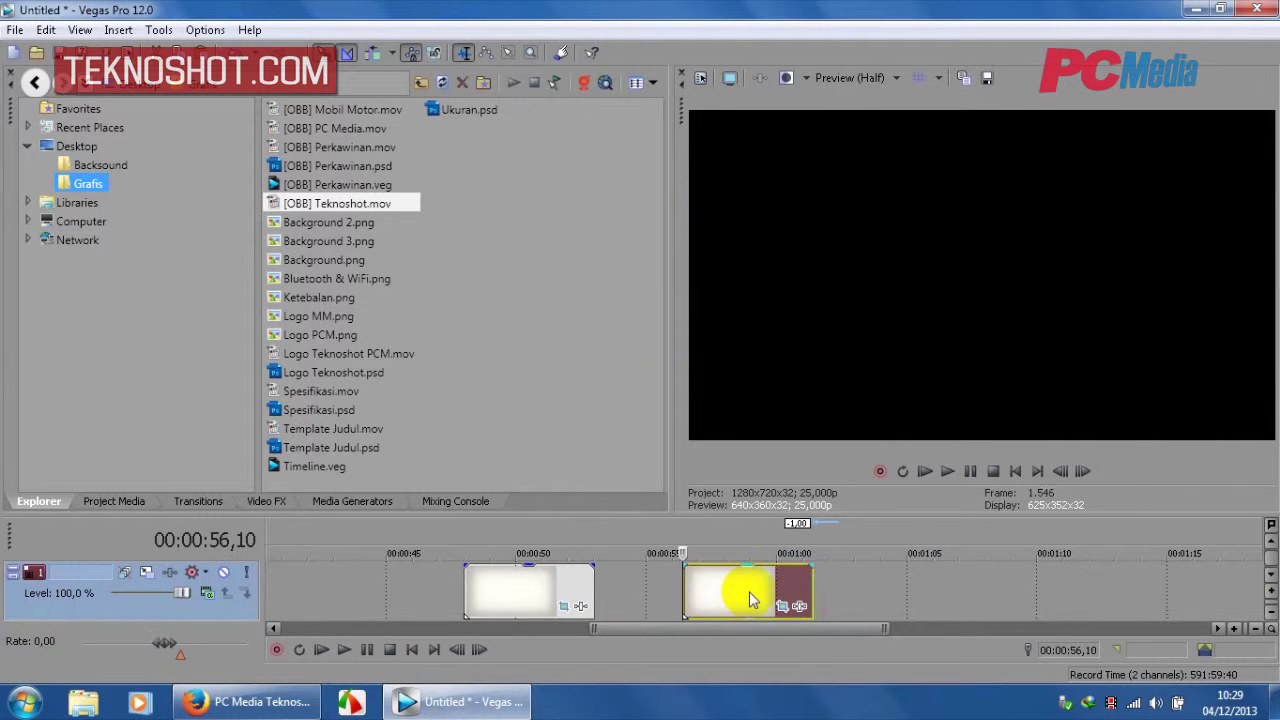